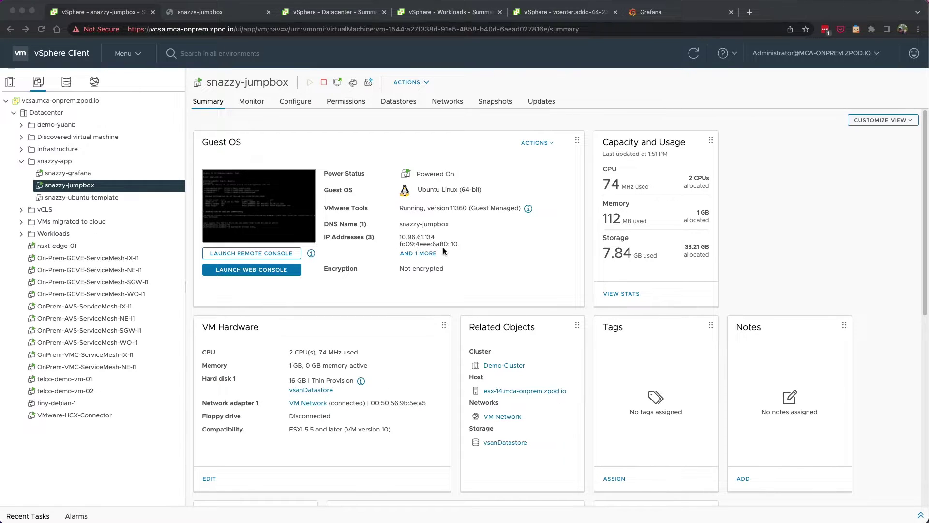
pyautogui.click(69, 175)
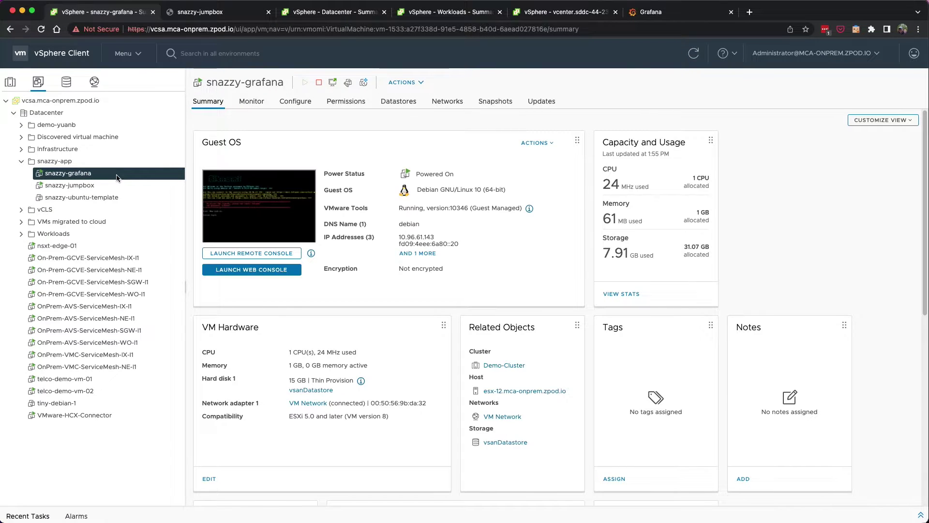
pyautogui.moveTo(398, 237); pyautogui.dragTo(457, 244)
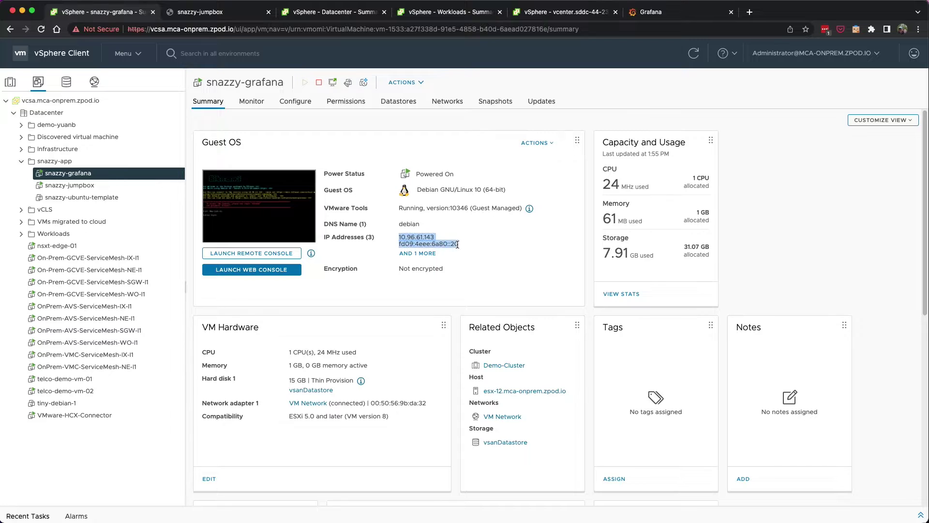
pyautogui.click(457, 244)
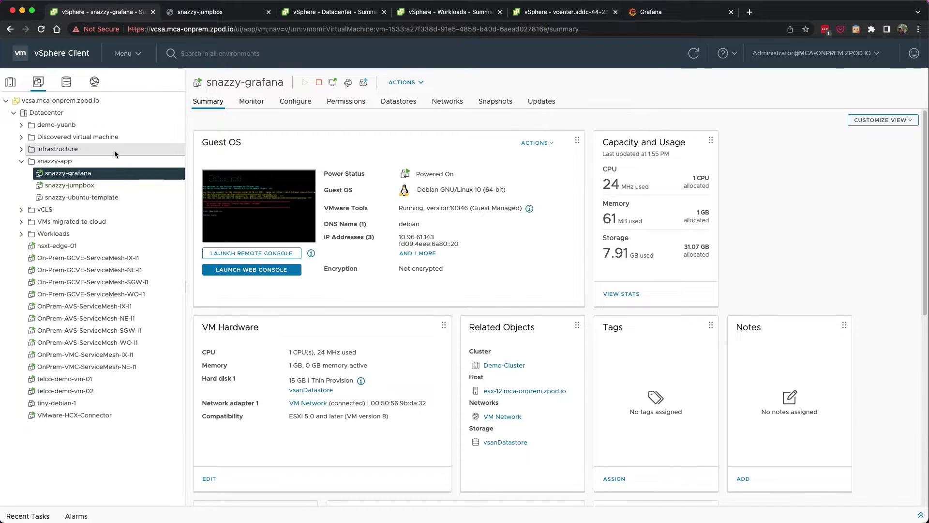
pyautogui.click(90, 186)
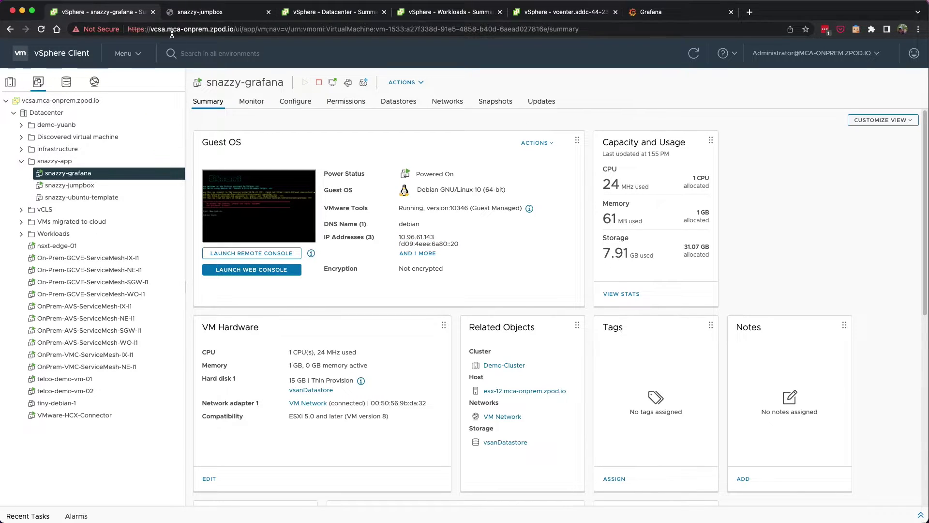
pyautogui.click(199, 12)
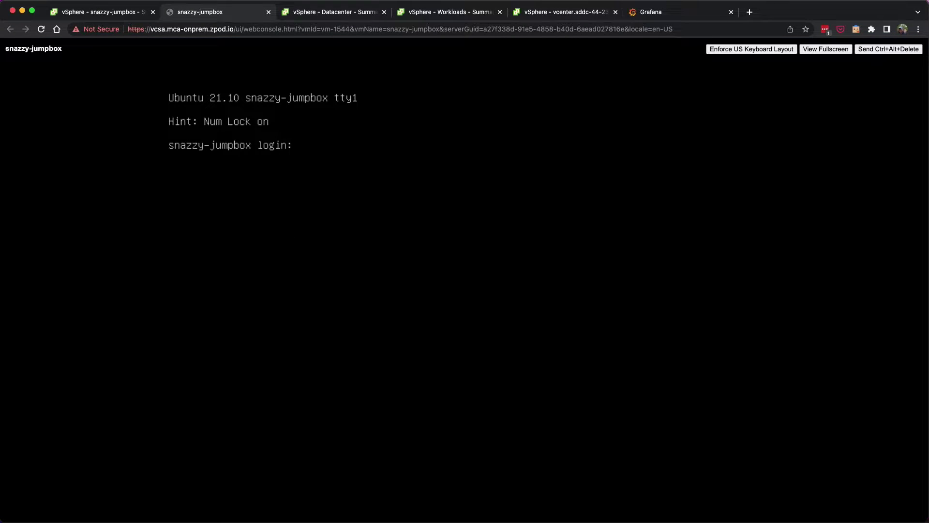
# Log in to the snazzy-jumpbox console as ubuntu and confirm telegraf is active and running.
pyautogui.write('ubuntu')
pyautogui.press('Return')
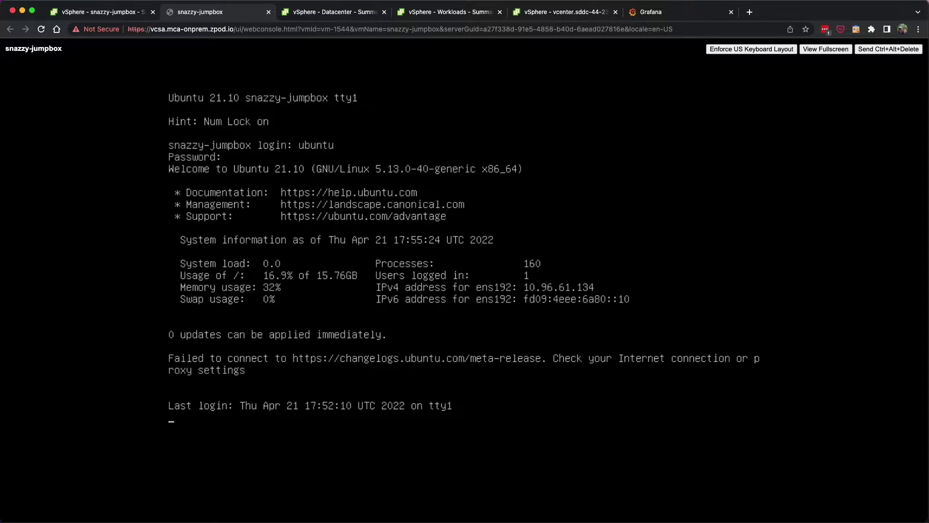
pyautogui.write('sys')
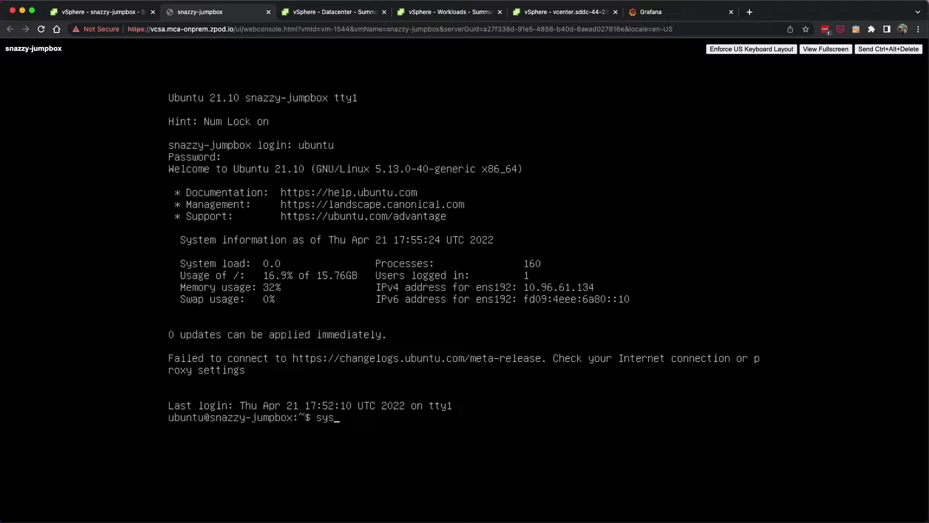
pyautogui.write('temctl status telegraf')
pyautogui.press('Return')
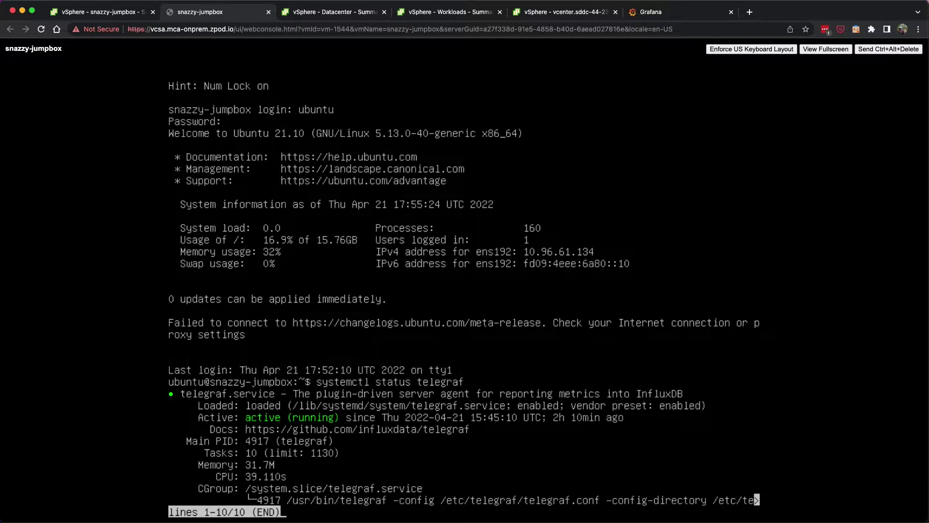
pyautogui.press('q')
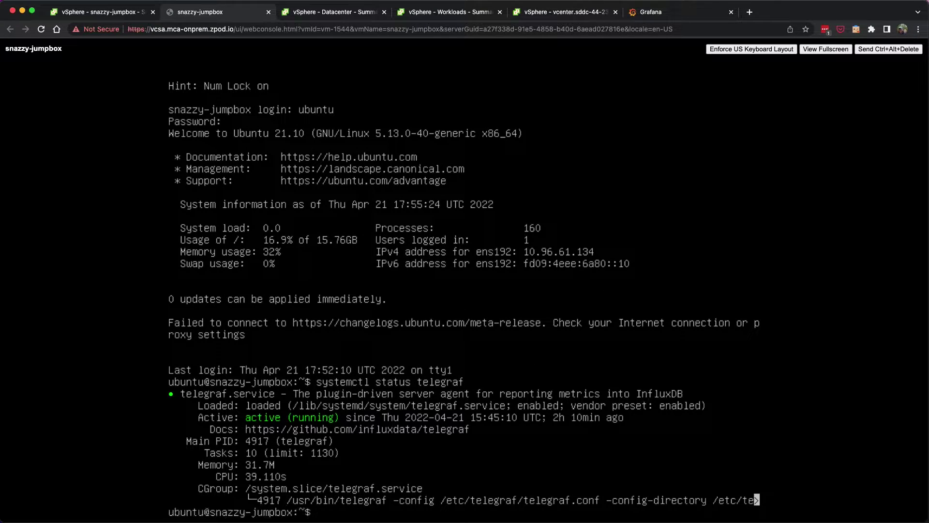
# Confirm the influxdb service is running, log out of the shell, and return to Grafana.
pyautogui.press('Up')
pyautogui.press('BackSpace')
pyautogui.press('BackSpace')
pyautogui.press('BackSpace')
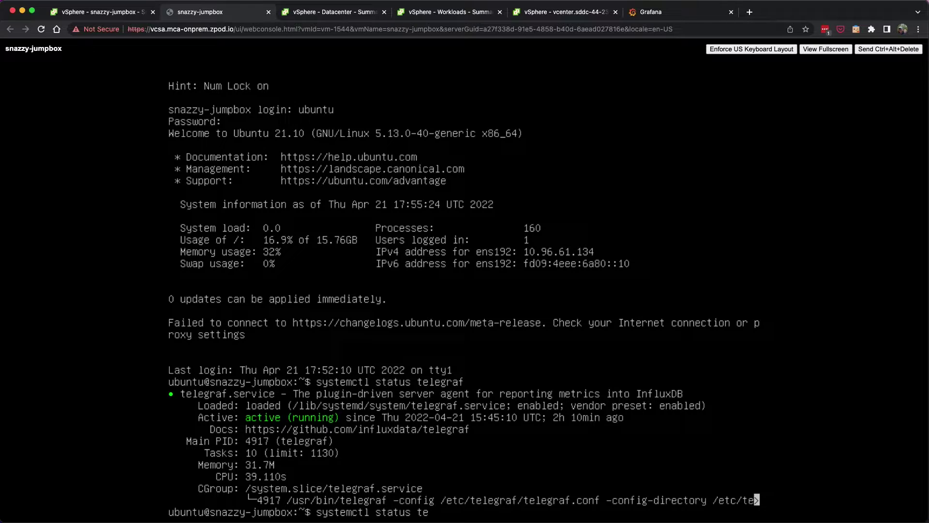
pyautogui.write('fluxdb')
pyautogui.press('Return')
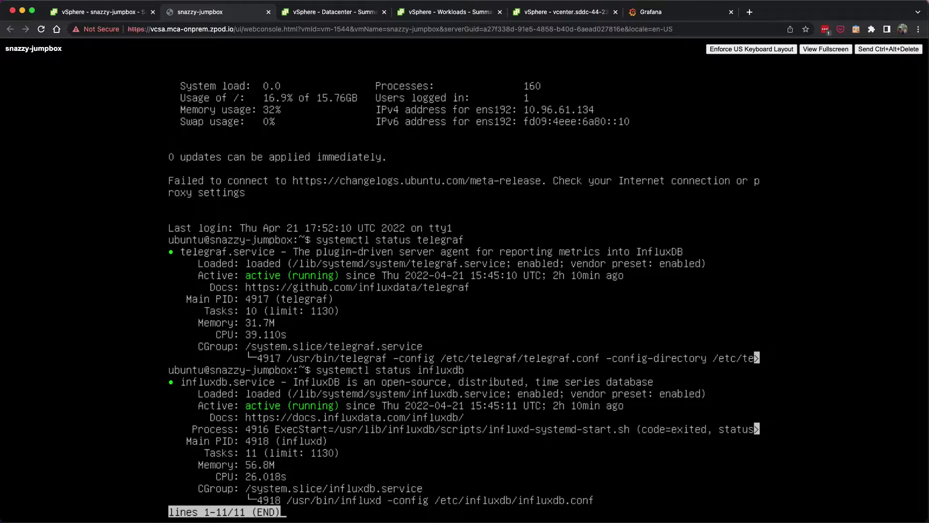
pyautogui.press('q')
pyautogui.press('Return')
pyautogui.press('Return')
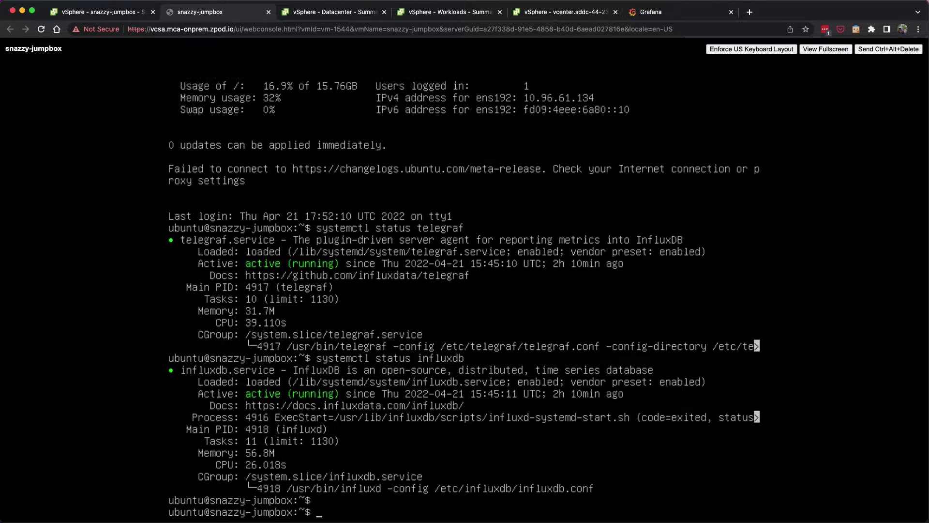
pyautogui.write('exit')
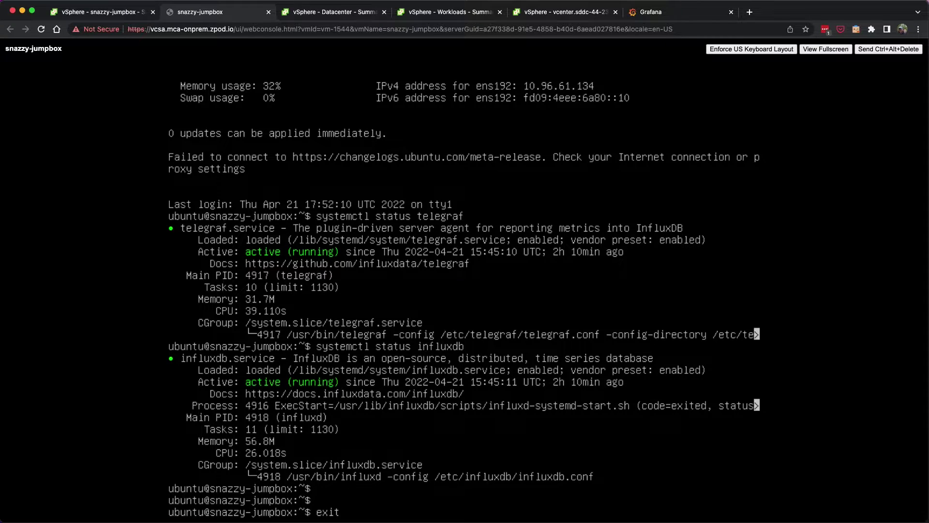
pyautogui.press('Return')
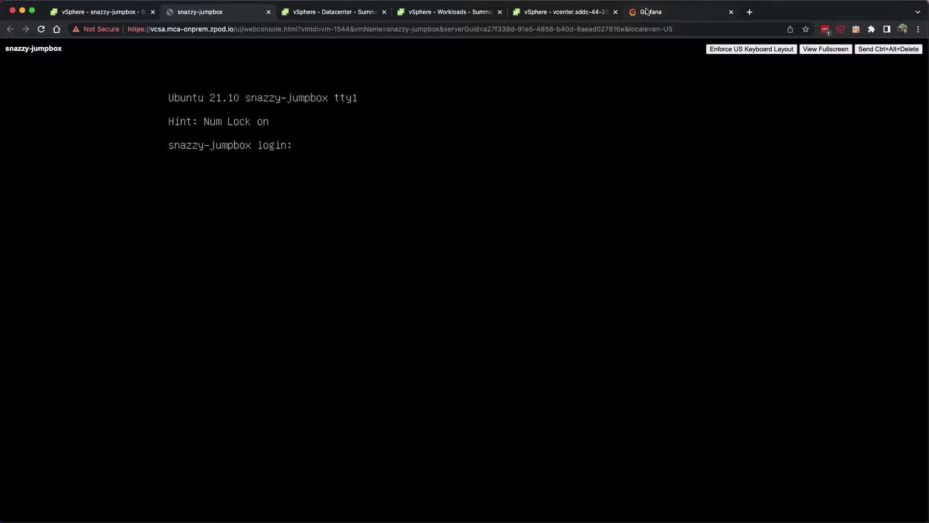
pyautogui.click(646, 10)
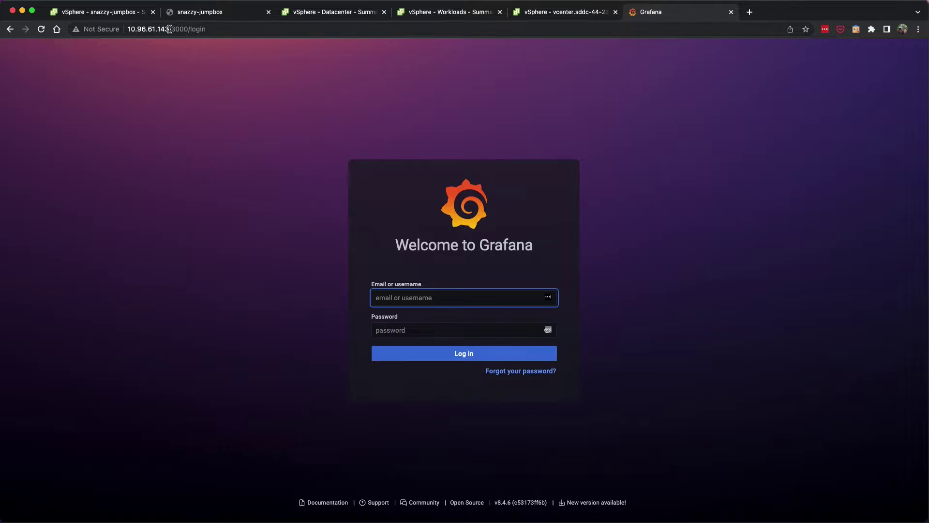
# Sign in to Grafana as admin and open the Telegraf - system metrics dashboard.
pyautogui.write('admin')
pyautogui.press('Tab')
pyautogui.press('super+v')
pyautogui.click(425, 349)
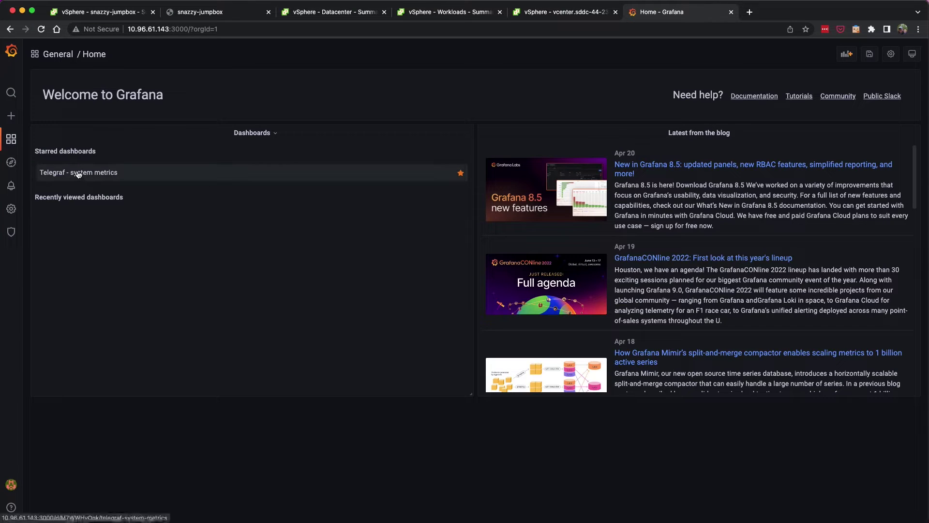
pyautogui.click(79, 173)
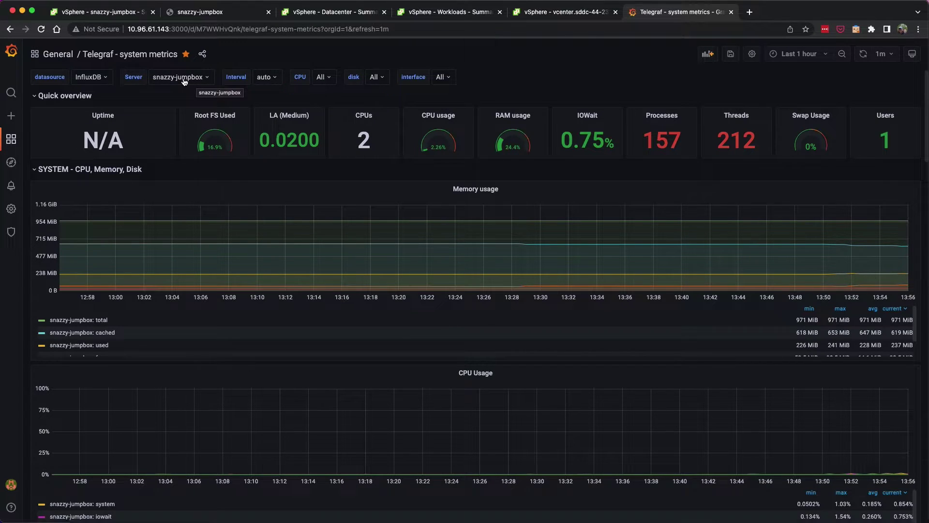
# Review the InfluxDB data source's server URL, then go back to the data sources list.
pyautogui.moveTo(11, 209)
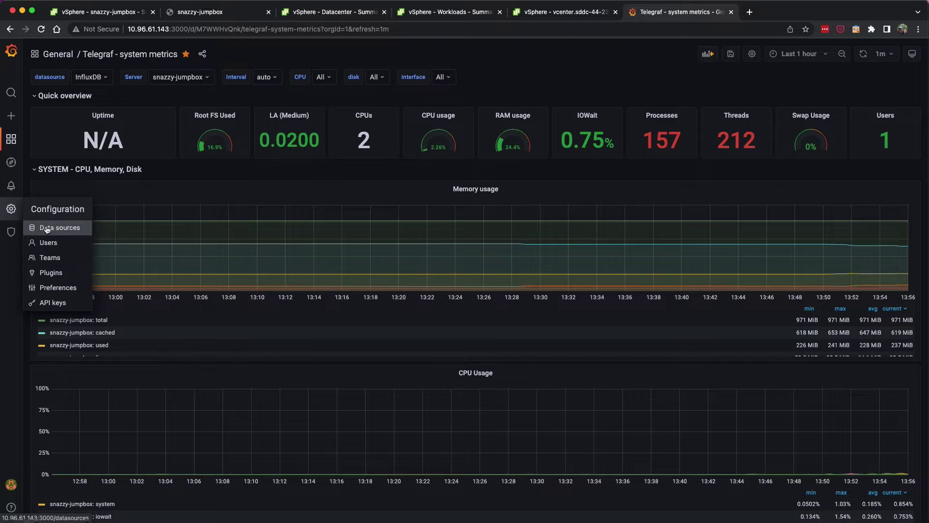
pyautogui.click(46, 229)
pyautogui.click(196, 166)
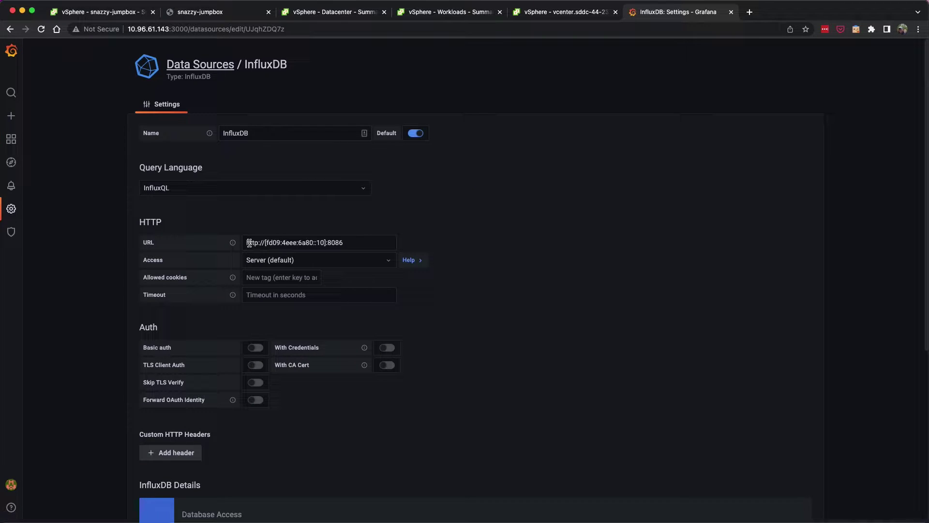
pyautogui.moveTo(249, 242); pyautogui.dragTo(357, 243)
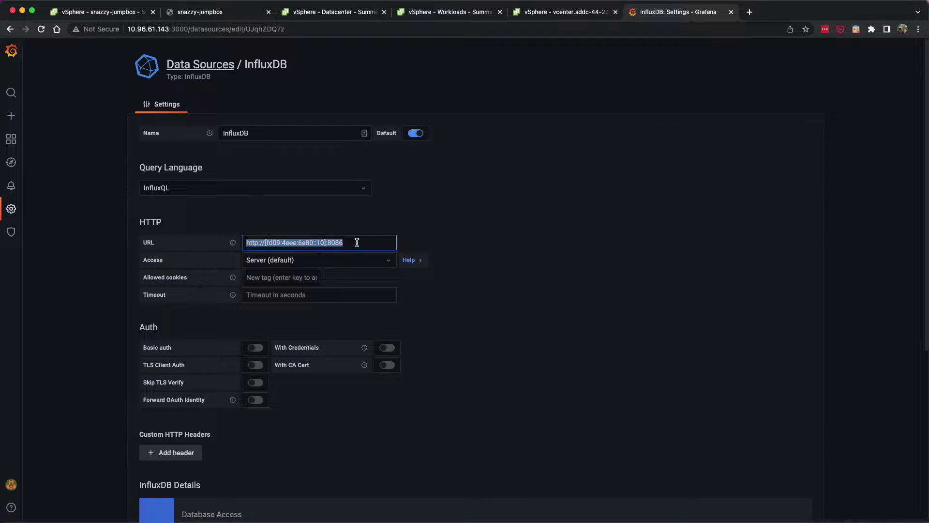
pyautogui.click(357, 242)
pyautogui.scroll(-5, 308, 373)
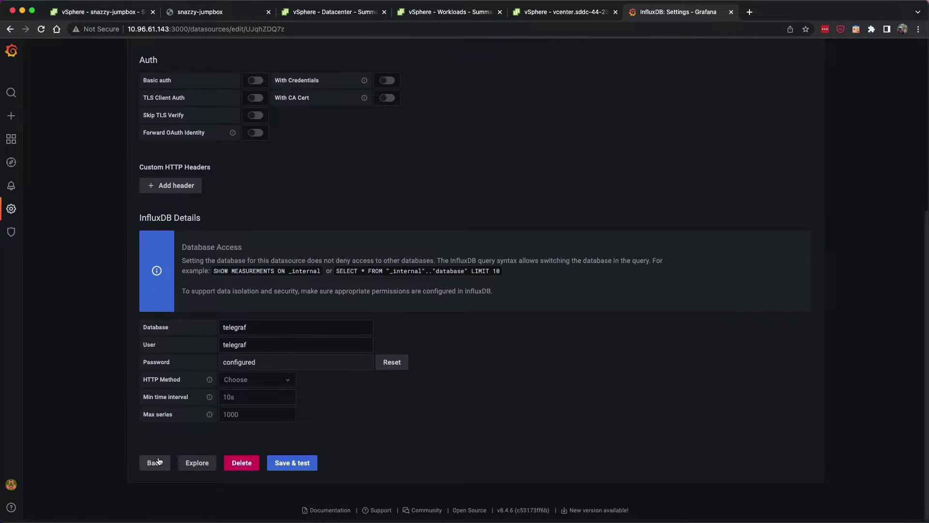
pyautogui.click(159, 460)
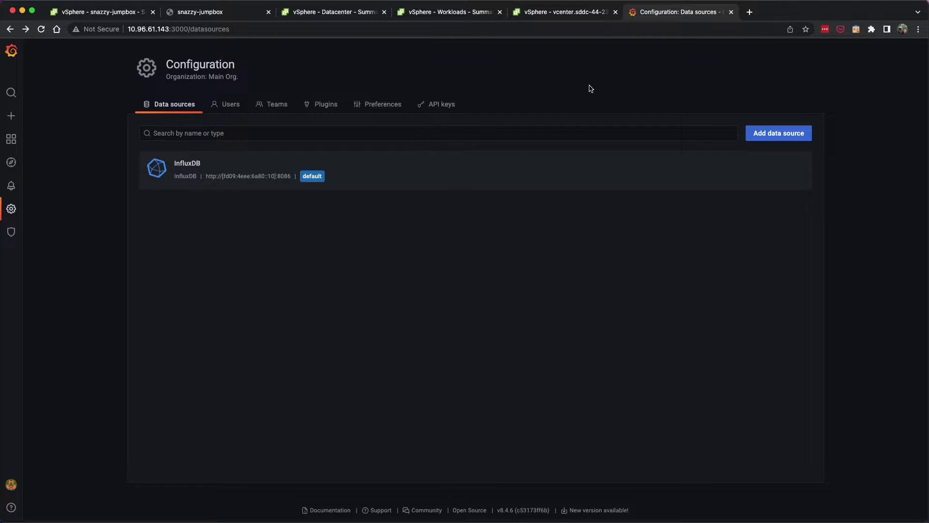
pyautogui.click(115, 16)
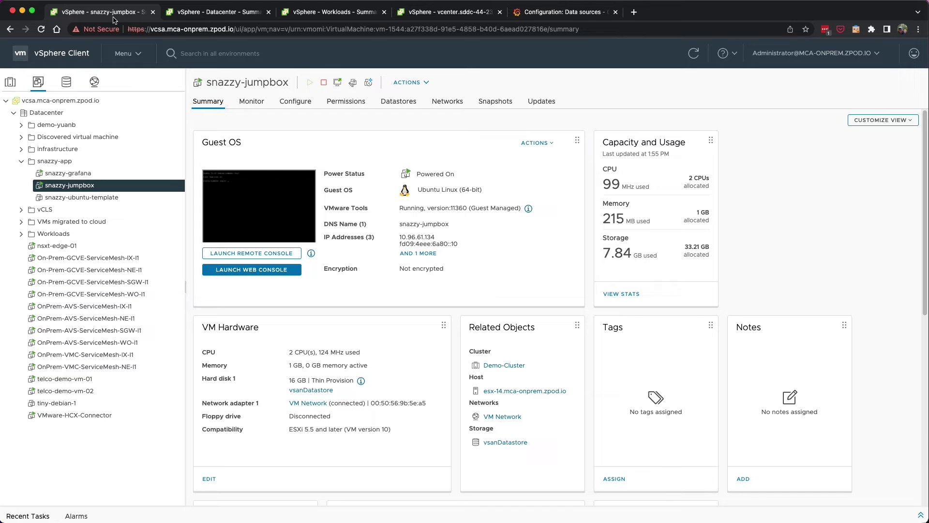
# Open the HCX dashboard, check site pairings, then show the Interconnect service mesh list.
pyautogui.click(129, 57)
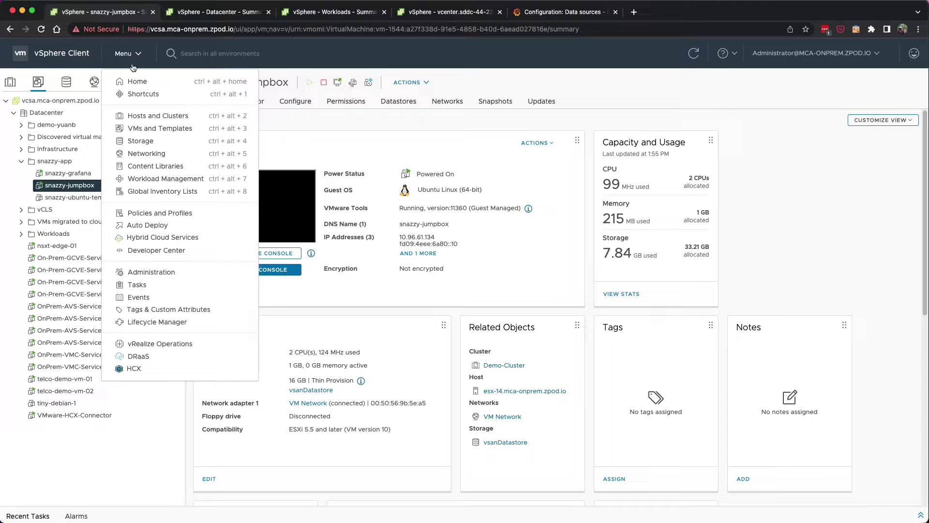
pyautogui.click(138, 368)
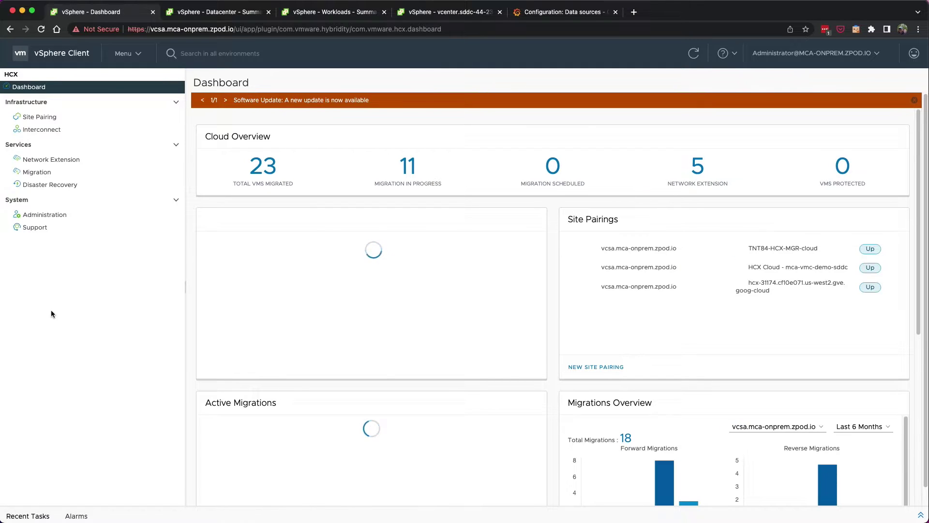
pyautogui.click(57, 120)
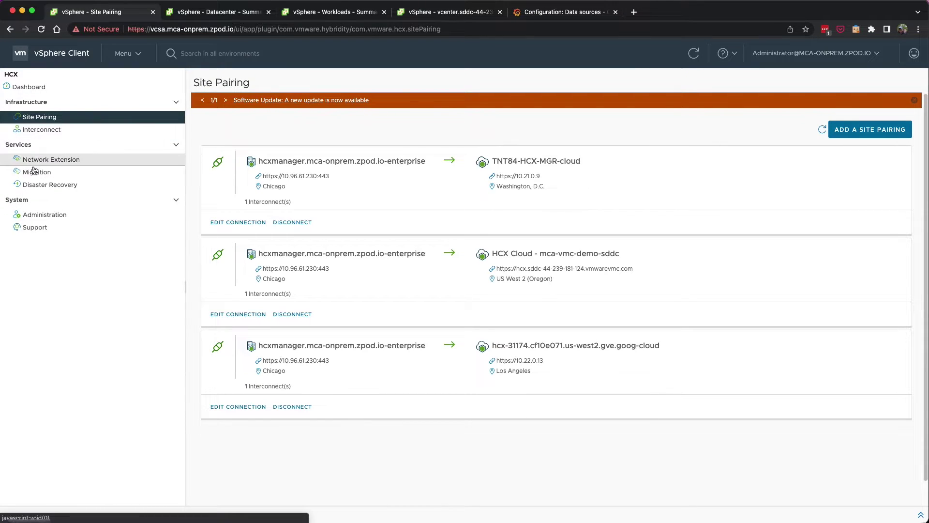
pyautogui.click(39, 129)
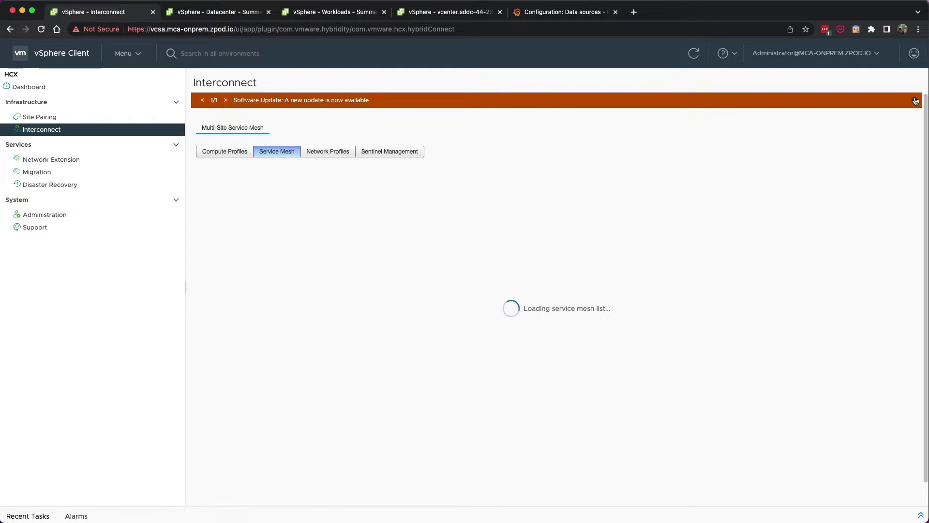
# Inspect the On-Prem-GCVE-ServiceMesh card, then view the GCVE datacenter summary.
pyautogui.scroll(-2, 402, 222)
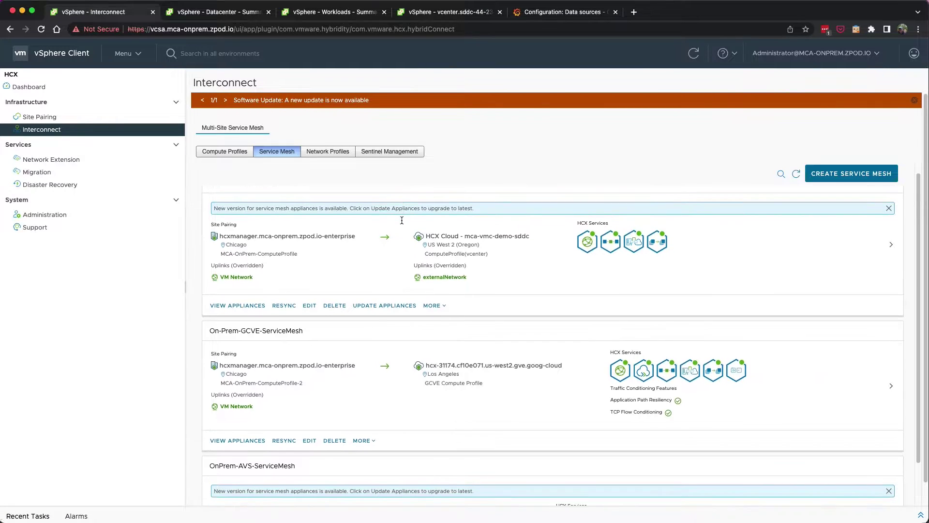
pyautogui.moveTo(420, 411); pyautogui.dragTo(203, 313)
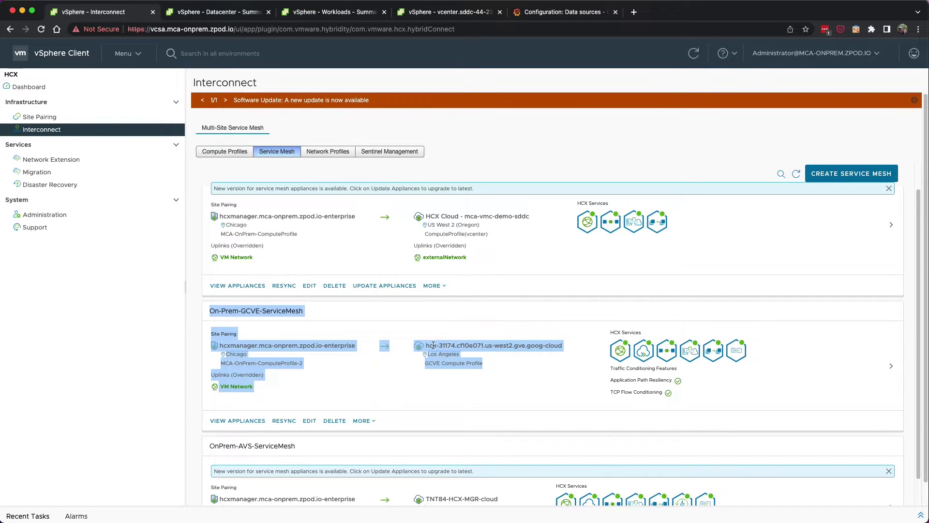
pyautogui.click(524, 382)
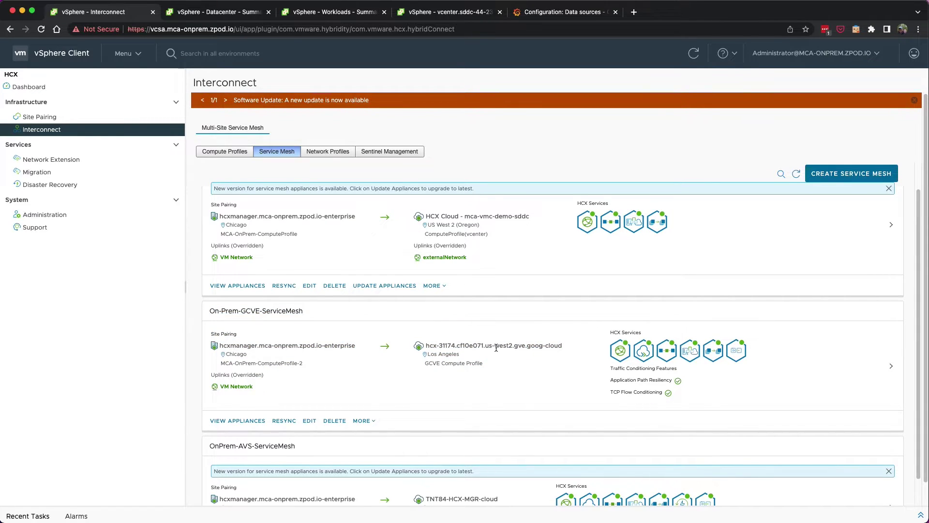
pyautogui.click(211, 13)
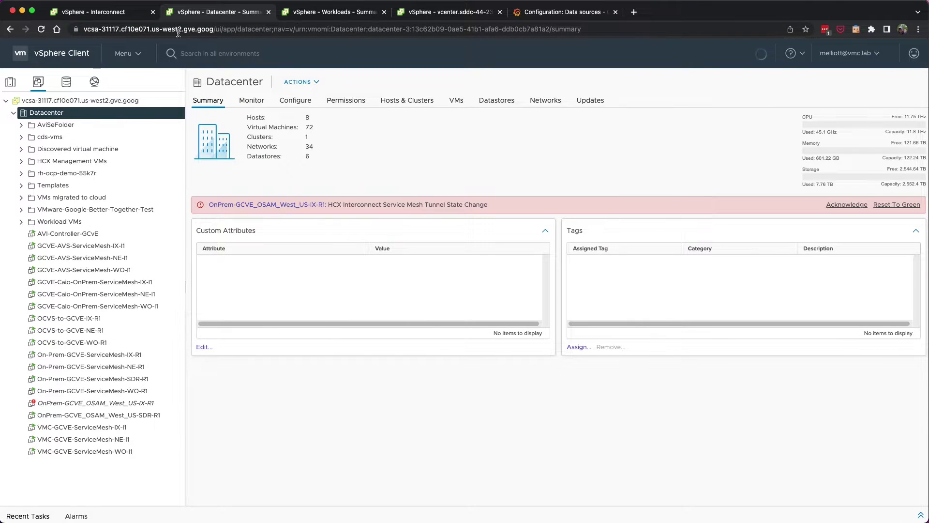
# Start a new HCX VM migration with hcx-31174 GCVE as the destination site.
pyautogui.click(102, 13)
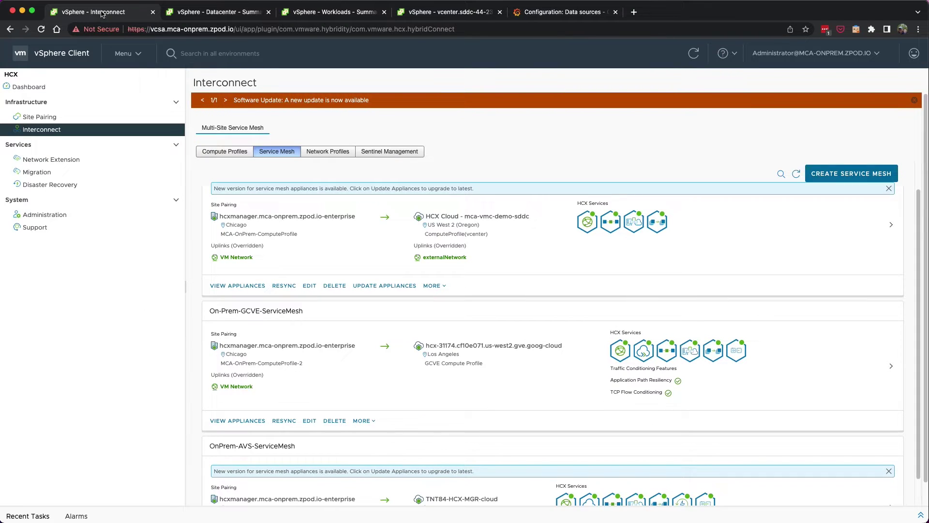
pyautogui.click(54, 178)
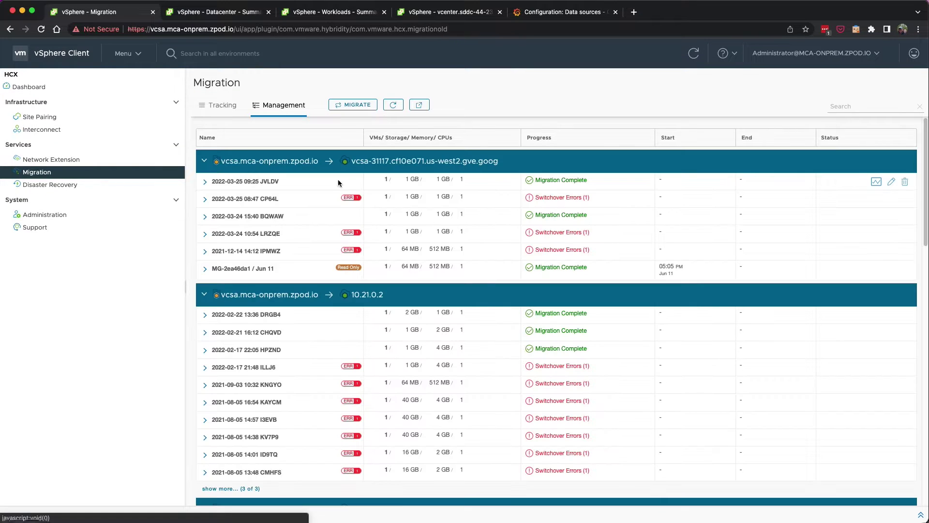
pyautogui.click(218, 106)
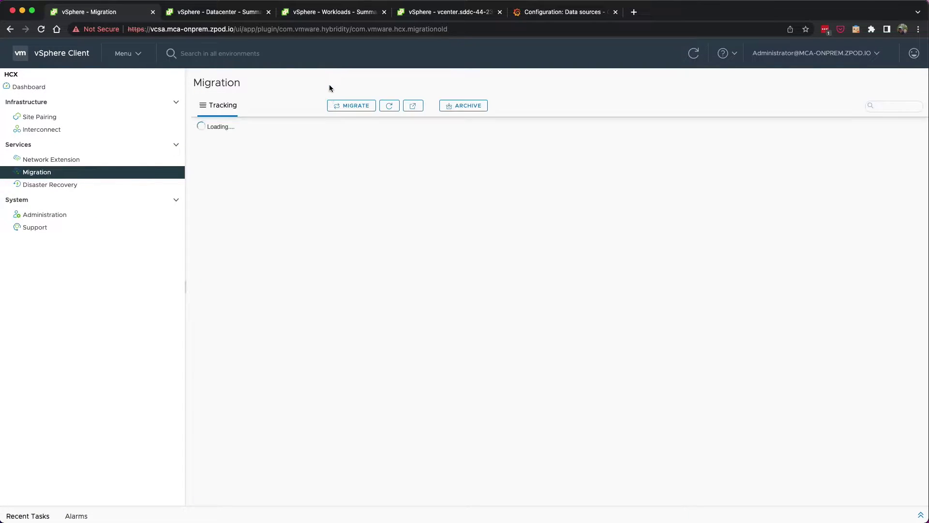
pyautogui.click(353, 122)
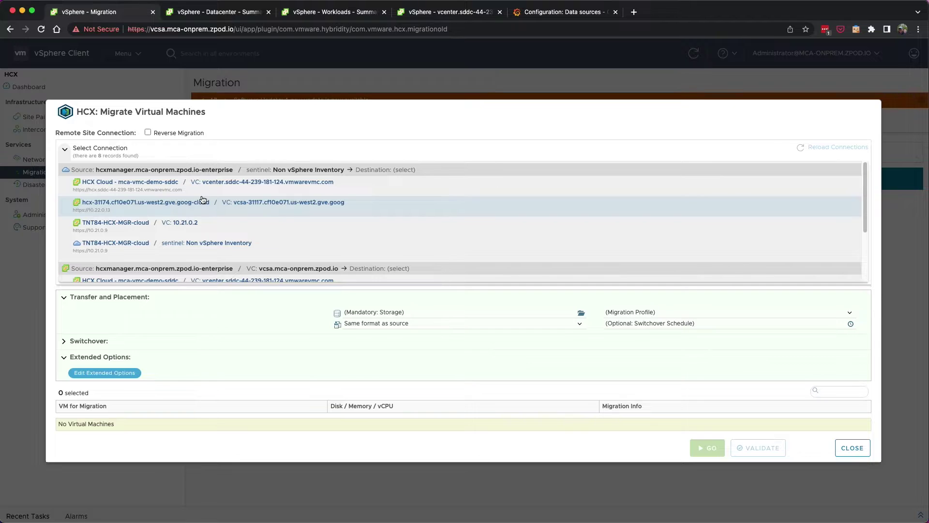
pyautogui.scroll(-2, 89, 227)
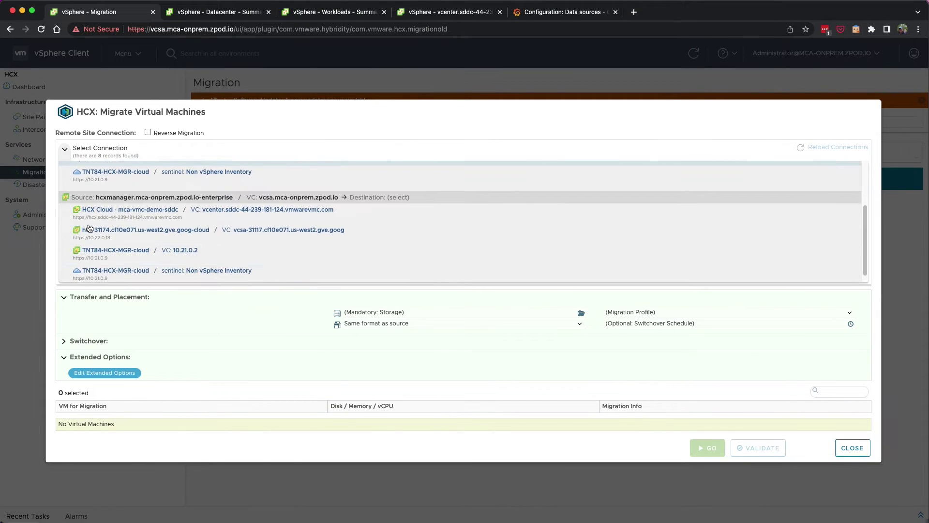
pyautogui.click(167, 231)
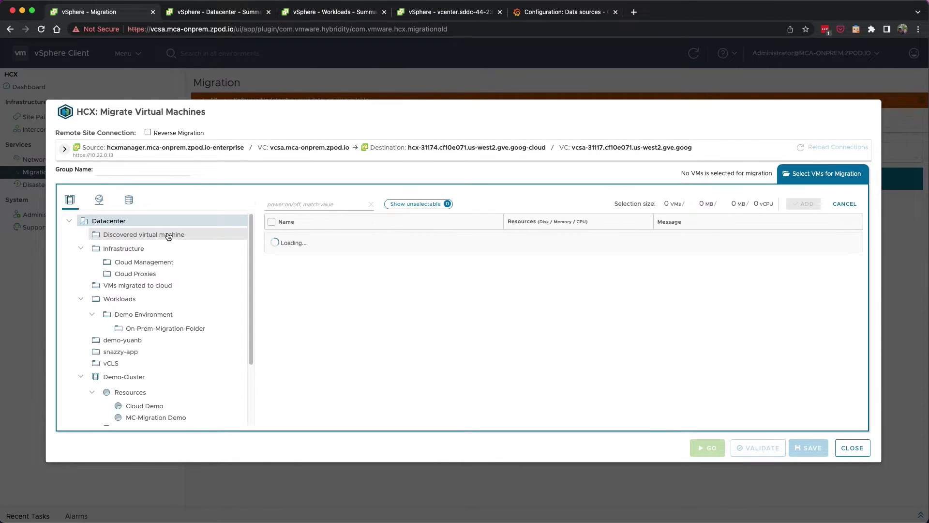
# Filter by 'snaz', select snazzy-grafana and snazzy-jumpbox, and add them as group 'snazzy-app'.
pyautogui.click(329, 200)
pyautogui.write('snazzy')
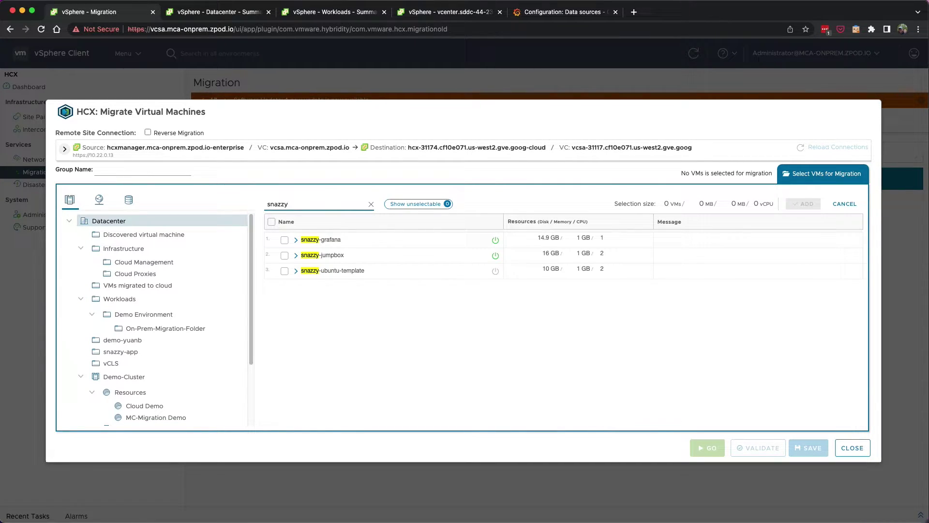
pyautogui.click(284, 239)
pyautogui.click(285, 255)
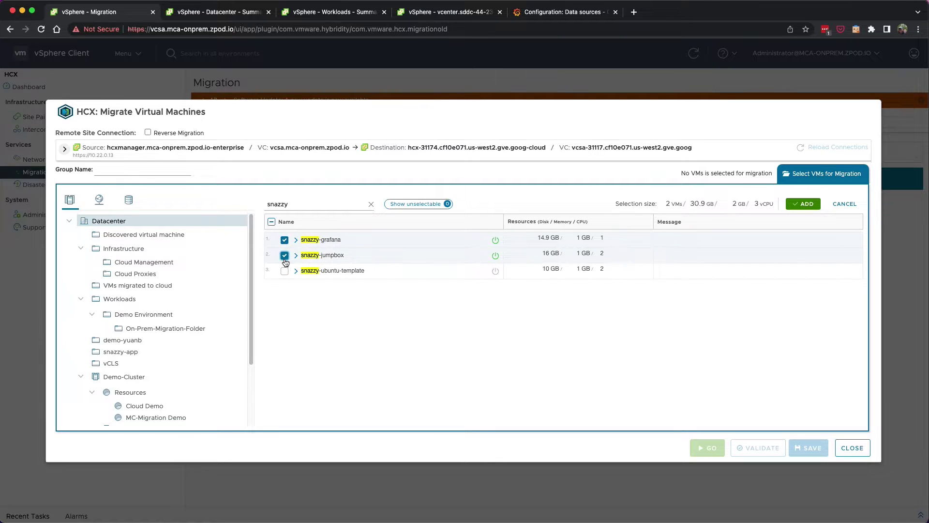
pyautogui.click(163, 170)
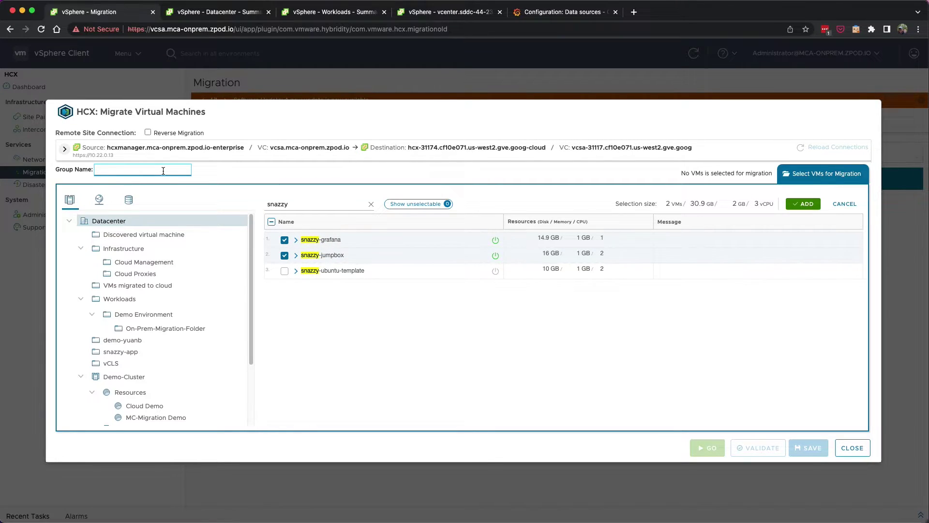
pyautogui.write('snazzy-app')
pyautogui.click(808, 206)
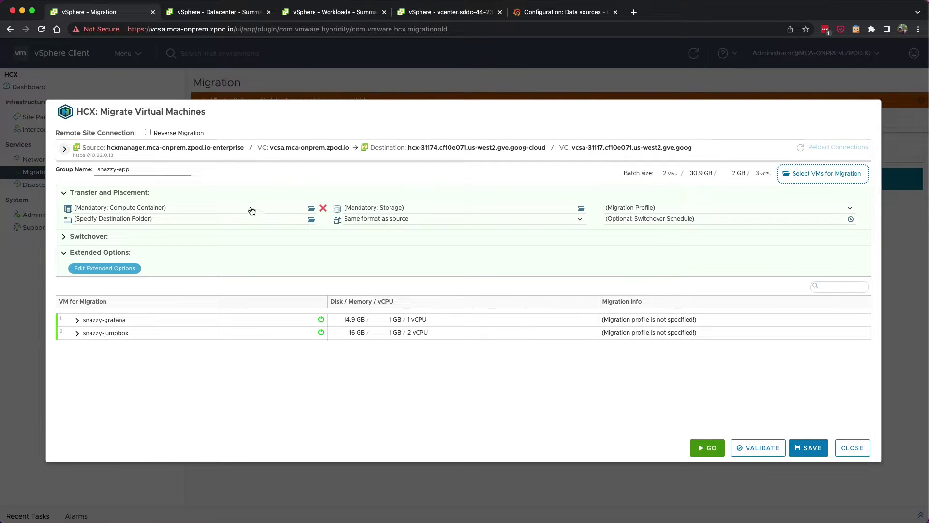
# Target the Workload pool, Workload VMs folder, vsanDatastore storage, and Bulk Migration type.
pyautogui.click(311, 208)
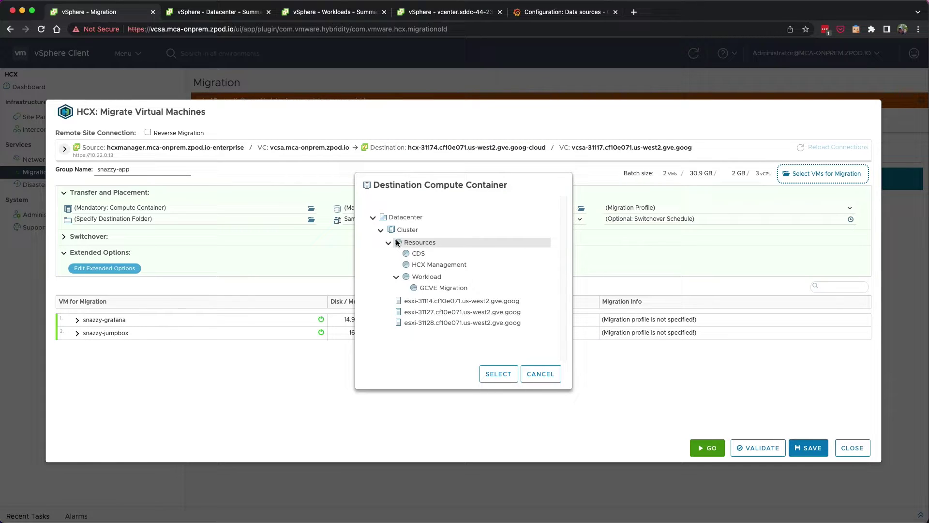
pyautogui.click(426, 278)
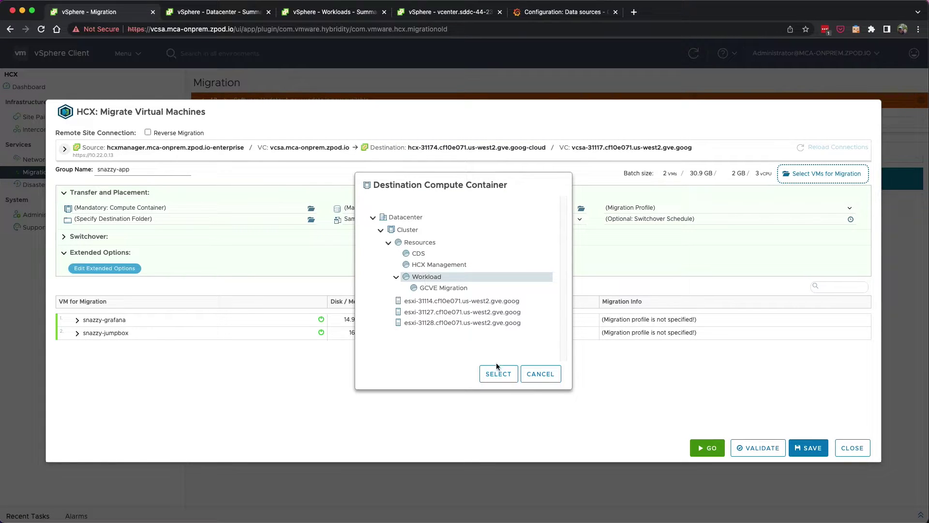
pyautogui.click(502, 373)
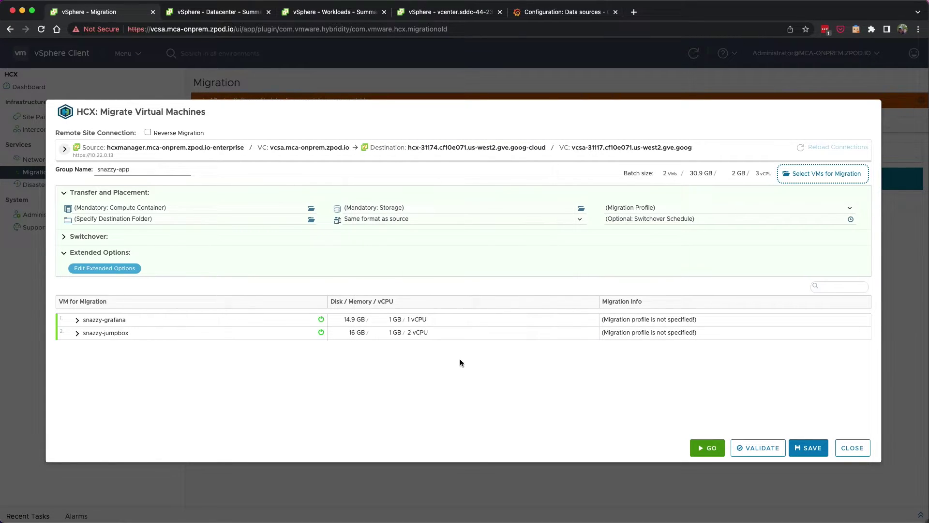
pyautogui.click(311, 221)
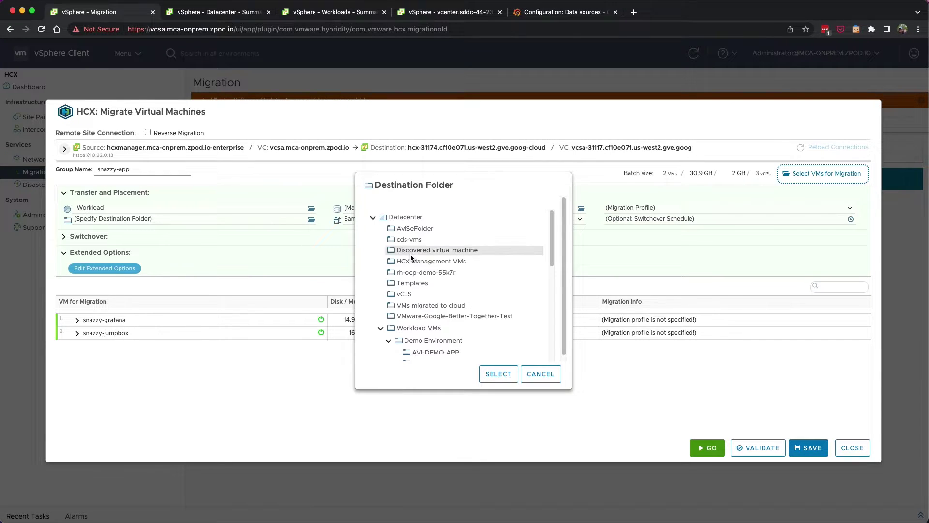
pyautogui.click(414, 329)
pyautogui.click(490, 376)
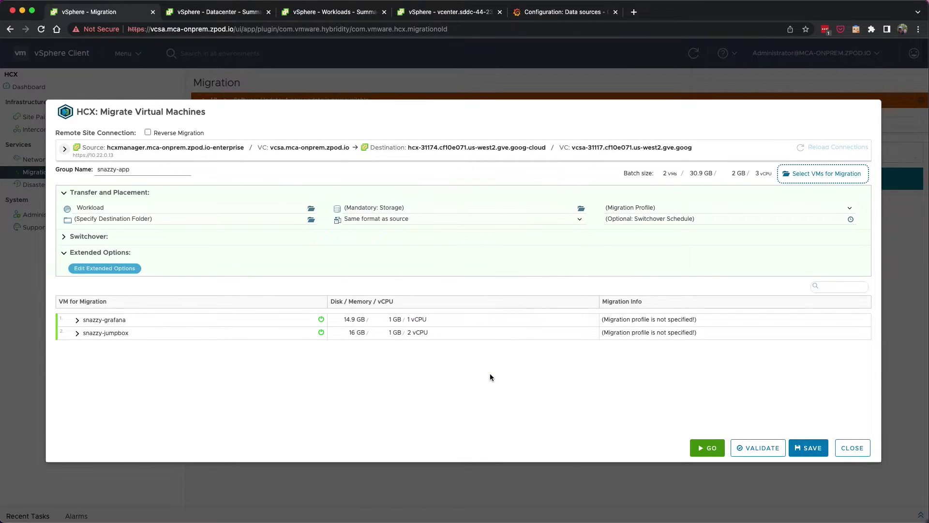
pyautogui.click(418, 208)
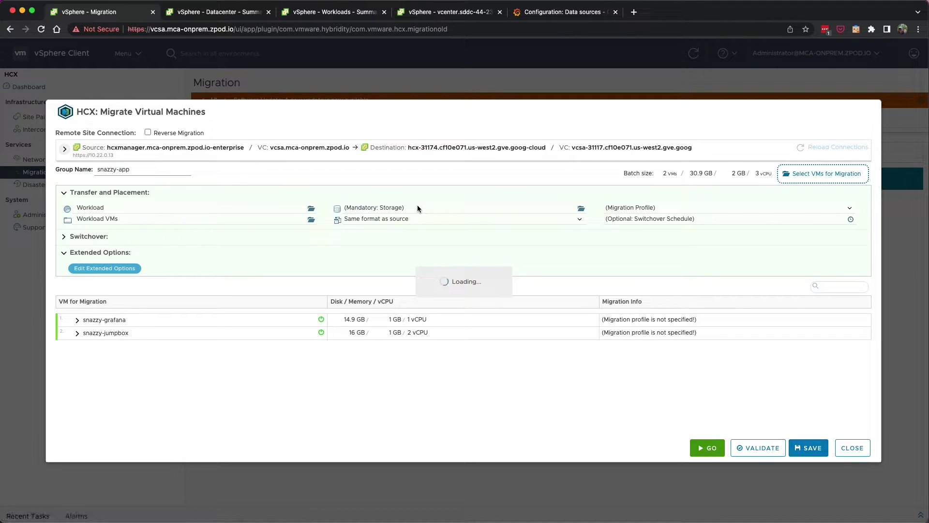
pyautogui.click(288, 250)
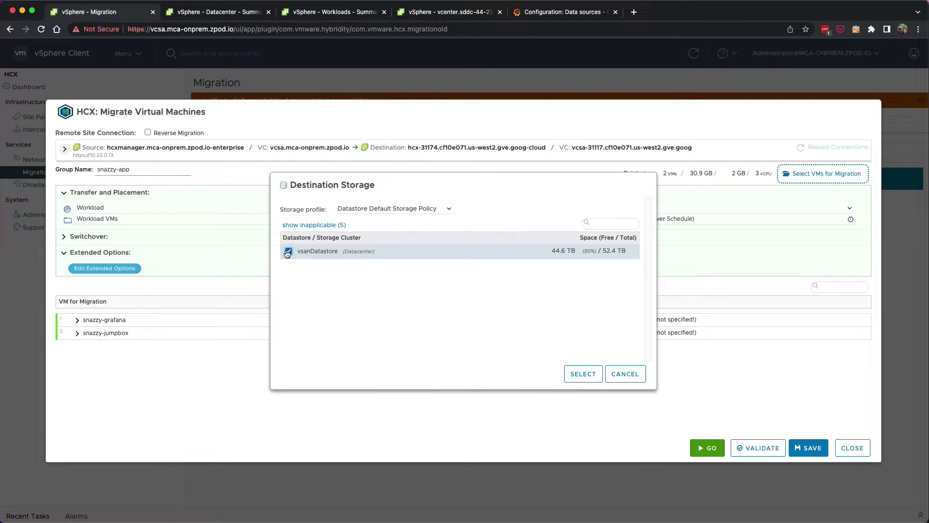
pyautogui.click(580, 375)
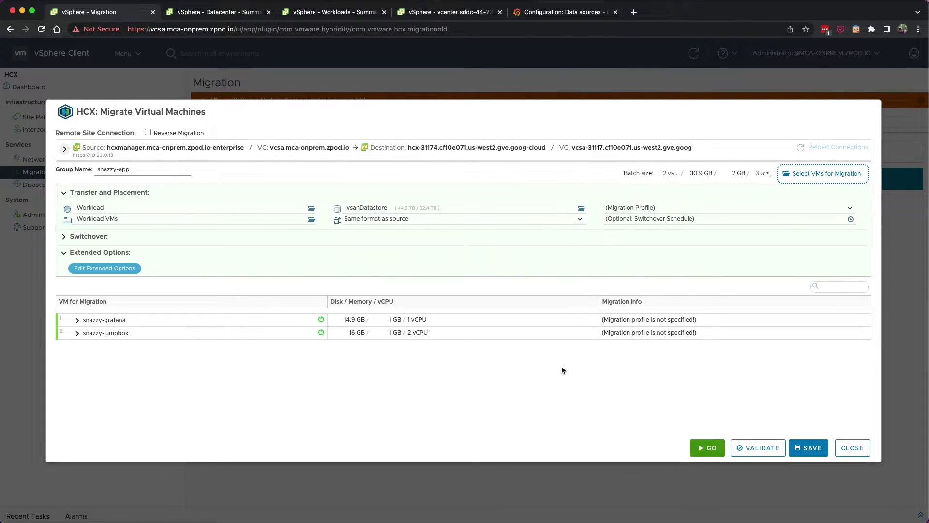
pyautogui.click(651, 208)
pyautogui.click(626, 244)
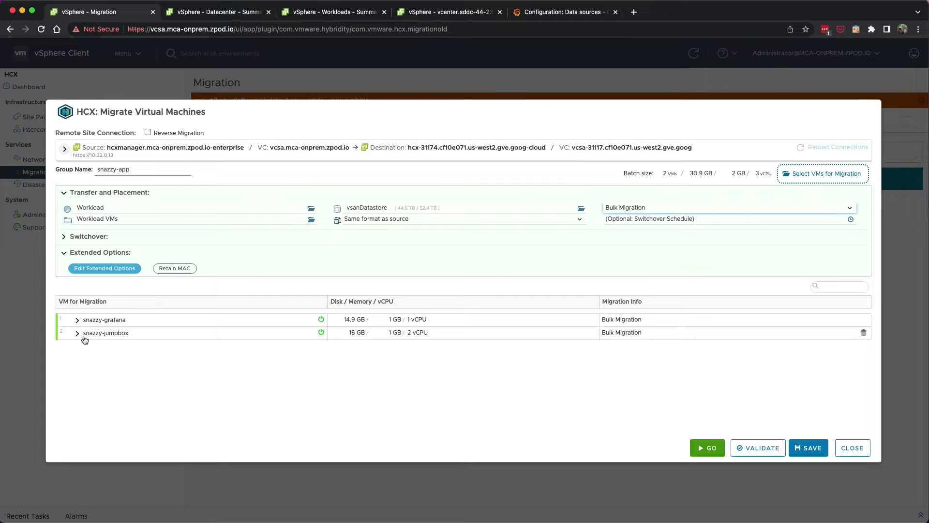
# Map snazzy-grafana's and snazzy-jumpbox's adapters to GCVE-Prod-Segment, then validate the migration.
pyautogui.click(77, 319)
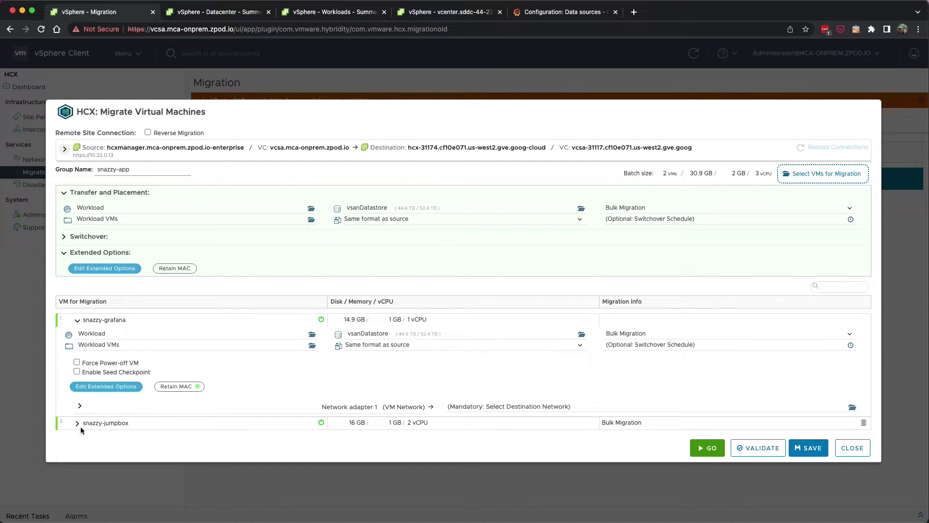
pyautogui.click(78, 423)
pyautogui.scroll(-2, 503, 350)
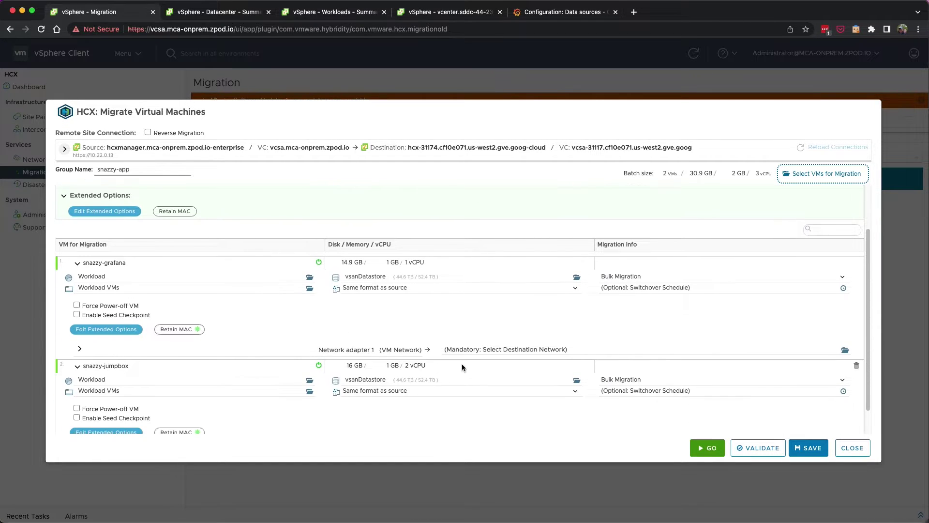
pyautogui.click(503, 349)
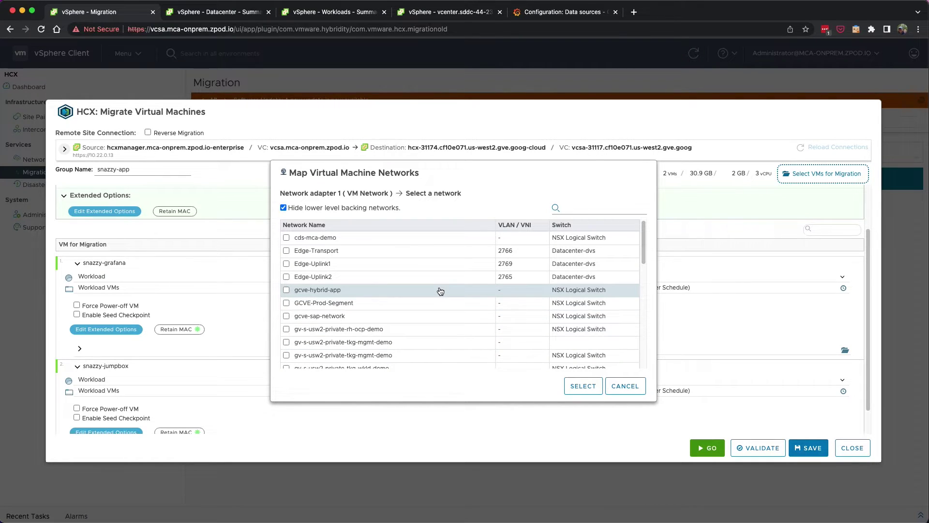
pyautogui.click(345, 305)
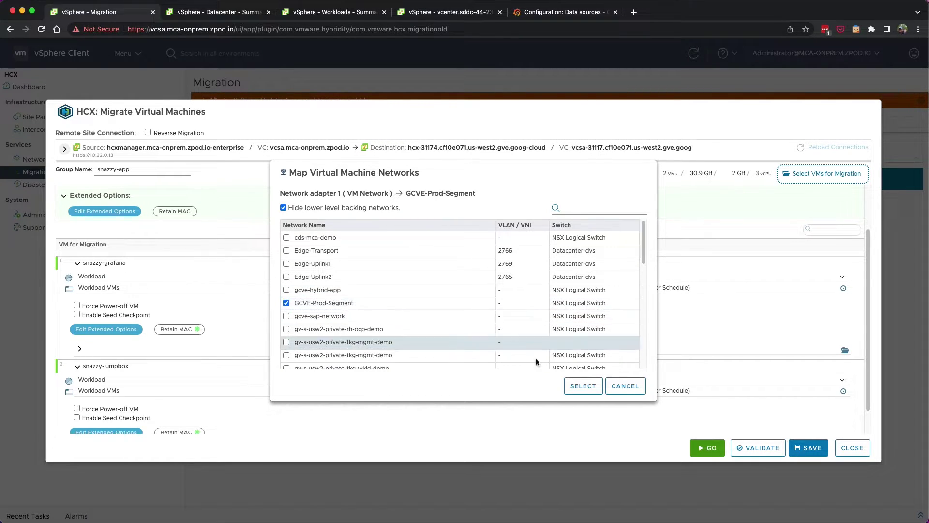
pyautogui.click(581, 386)
pyautogui.scroll(-1, 532, 346)
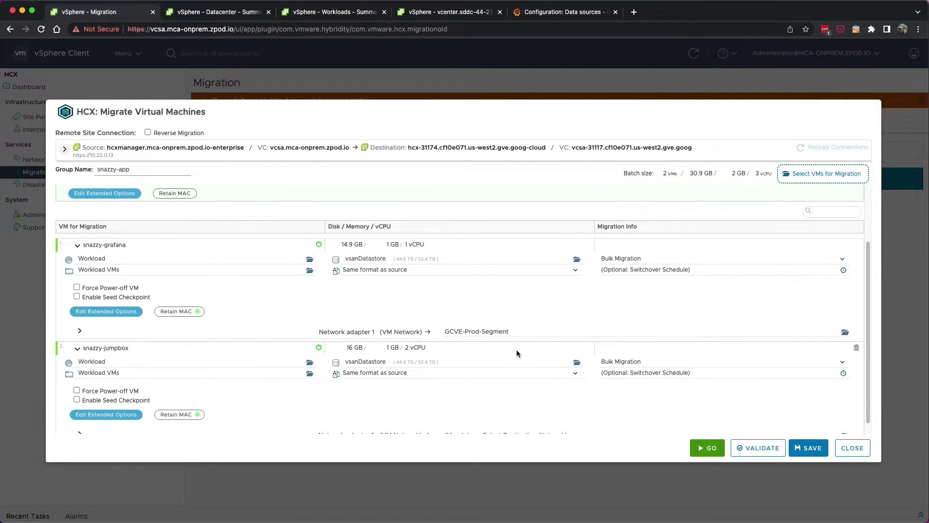
pyautogui.scroll(-1, 414, 406)
pyautogui.click(492, 423)
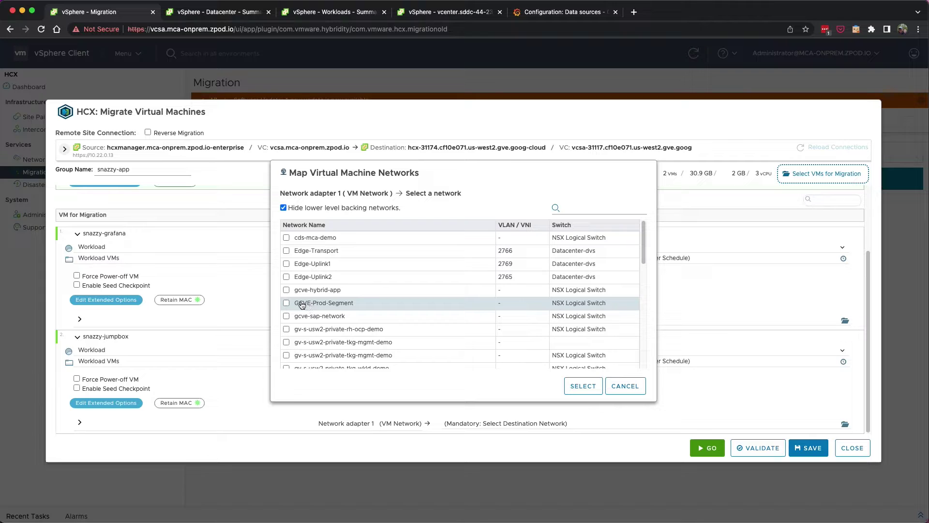
pyautogui.click(300, 303)
pyautogui.click(595, 389)
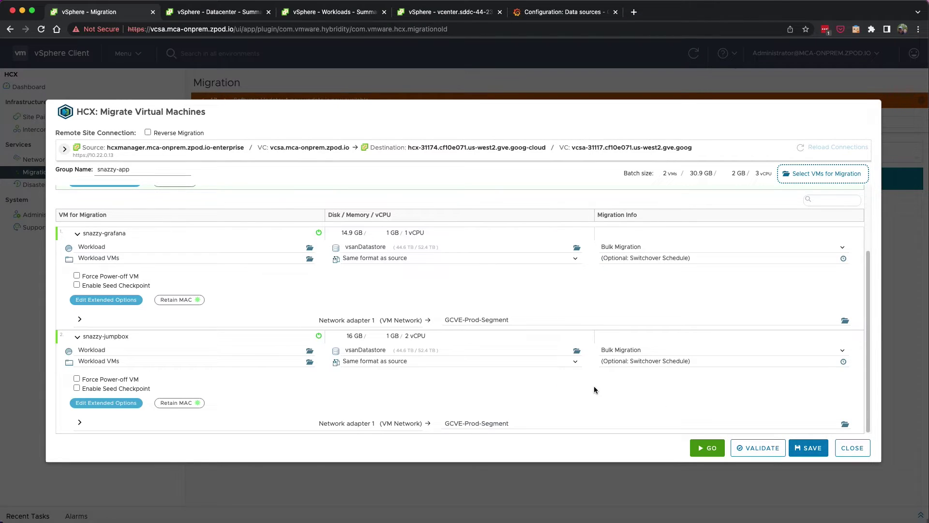
pyautogui.click(748, 448)
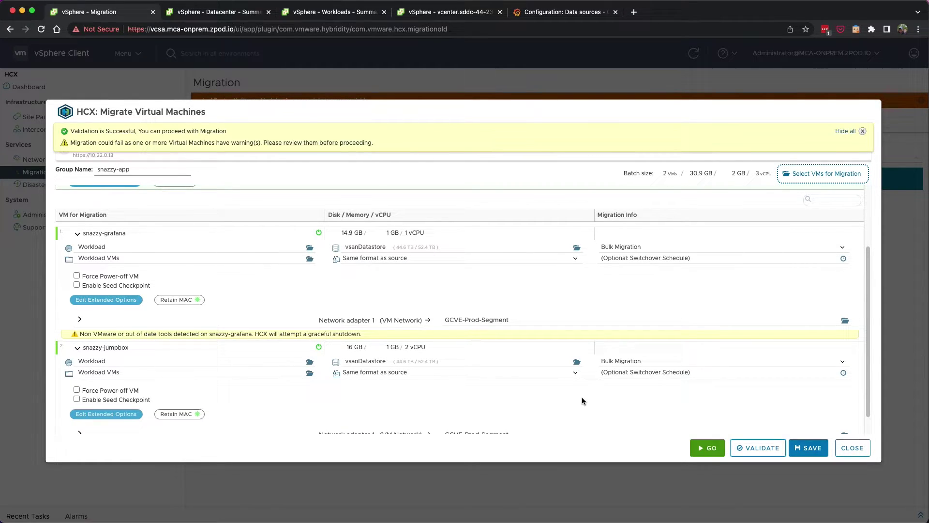
# Launch the validated snazzy-app bulk migration to GCVE with GO.
pyautogui.click(703, 448)
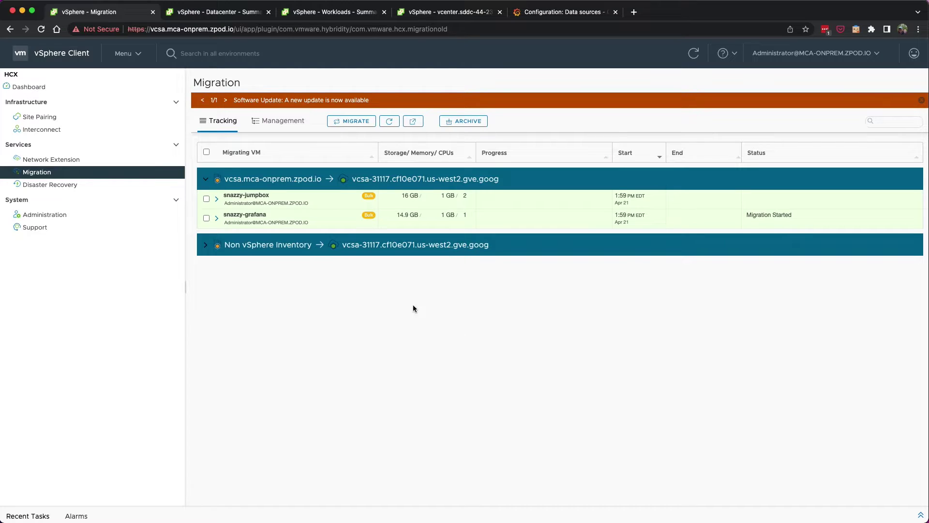
# Expand snazzy-grafana's and snazzy-jumpbox's tracking rows and wait for Migration Complete.
pyautogui.click(218, 219)
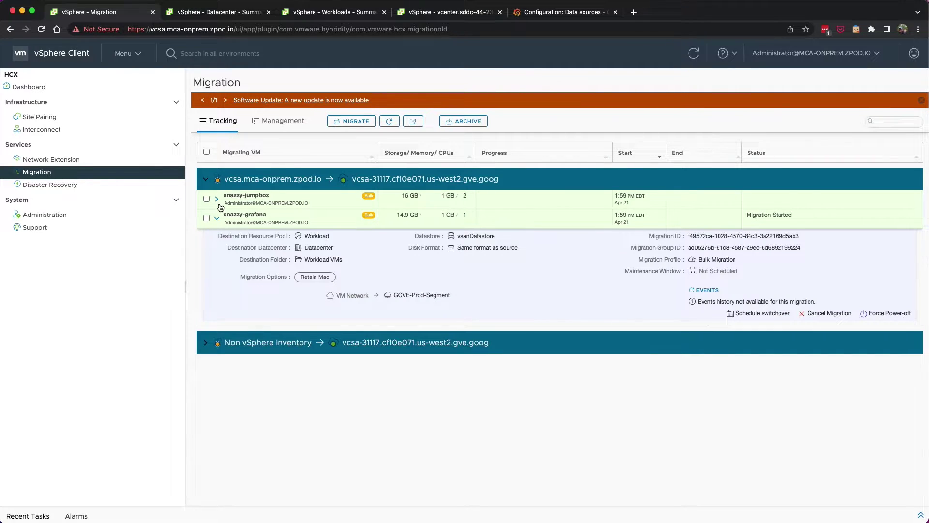
pyautogui.click(219, 204)
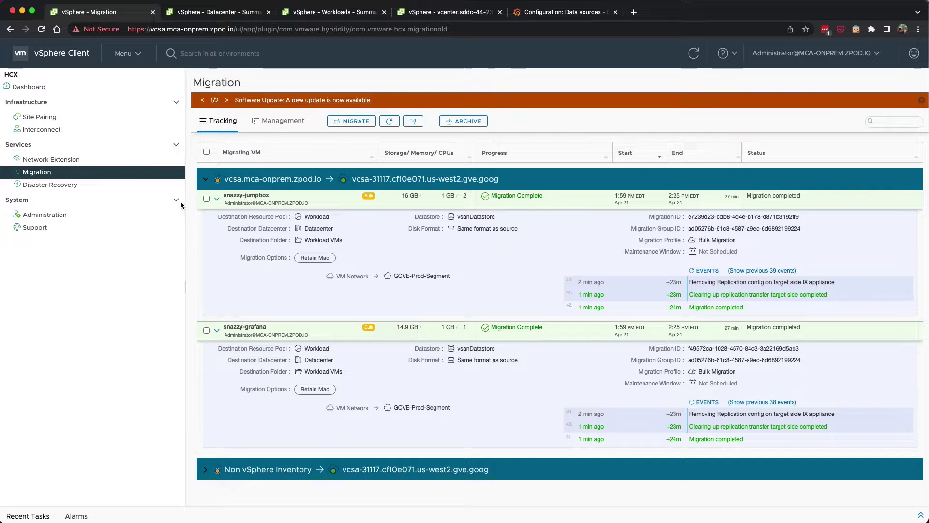
pyautogui.click(137, 53)
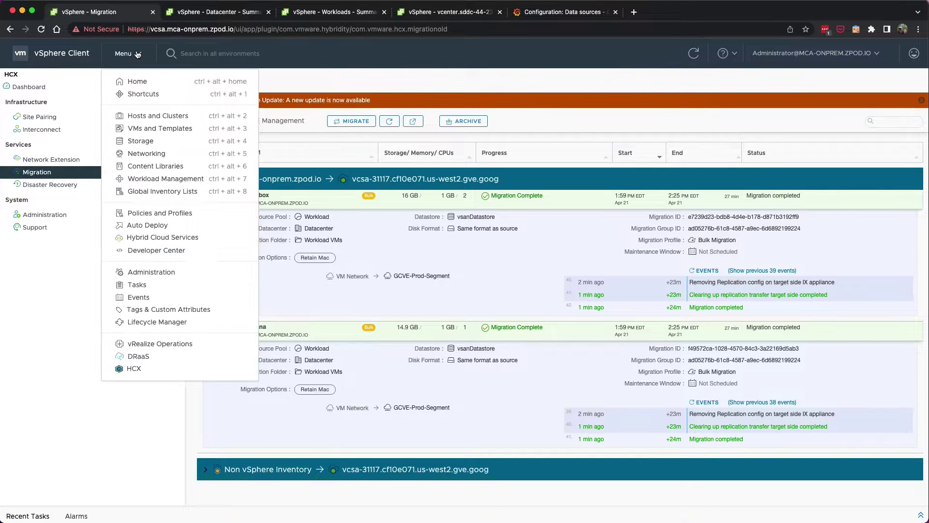
# In VMs and Templates, view the snazzy-grafana and snazzy-jumpbox summaries.
pyautogui.click(141, 125)
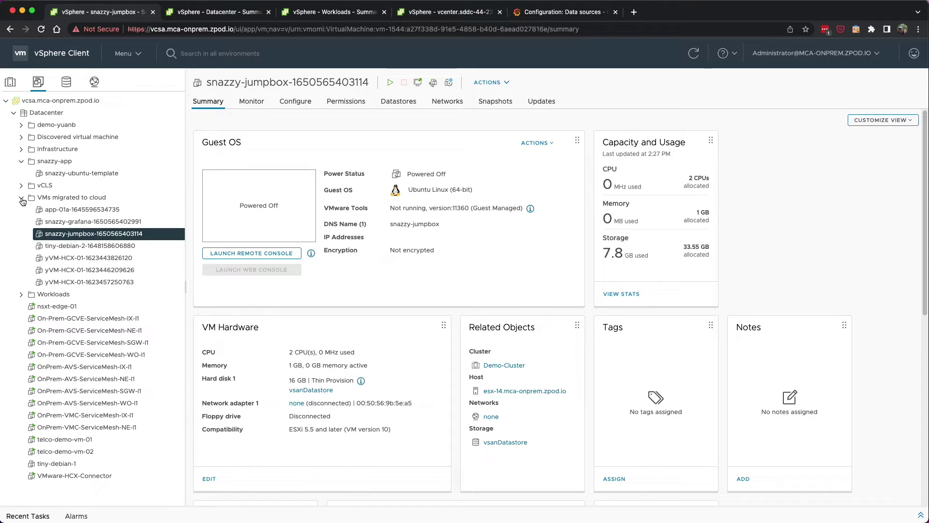
pyautogui.click(61, 225)
pyautogui.click(66, 230)
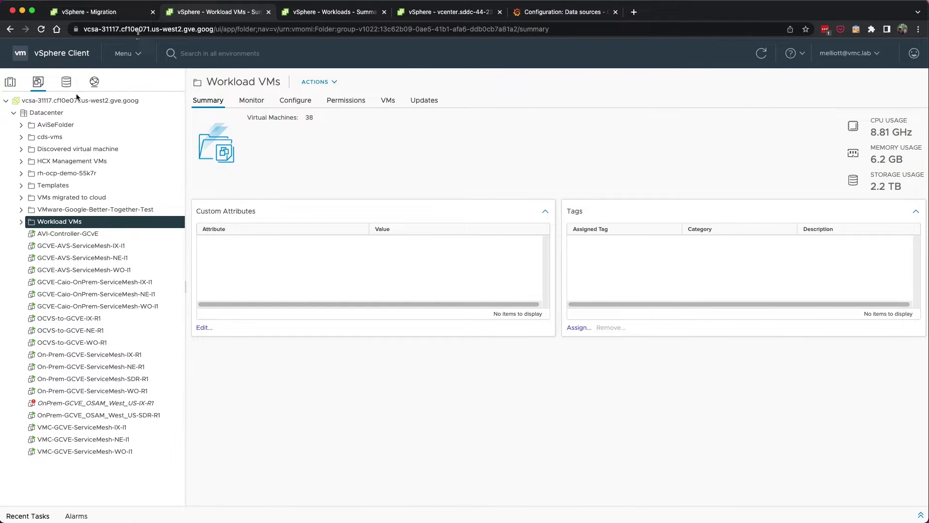
# Copy snazzy-grafana's IP 10.122.0.65 from its Workload VMs summary, then return to Grafana.
pyautogui.click(21, 221)
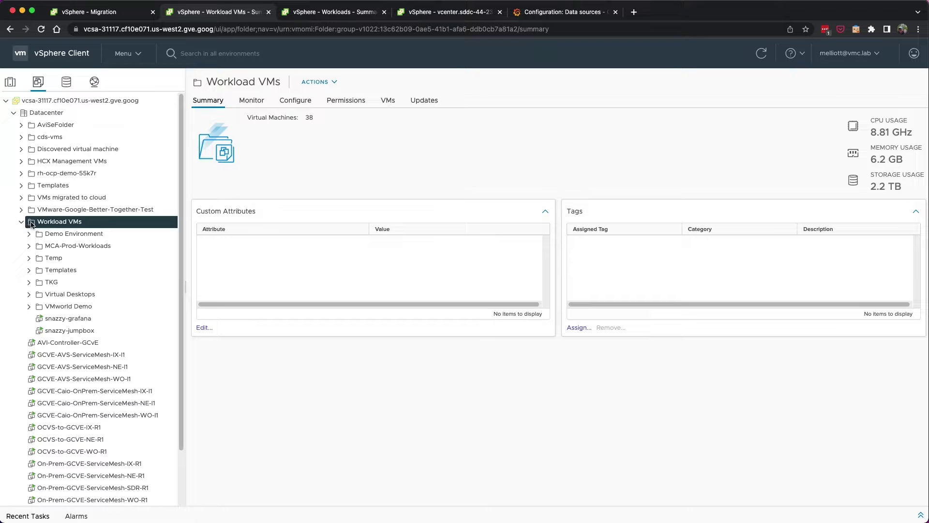
pyautogui.moveTo(77, 318); pyautogui.dragTo(79, 319)
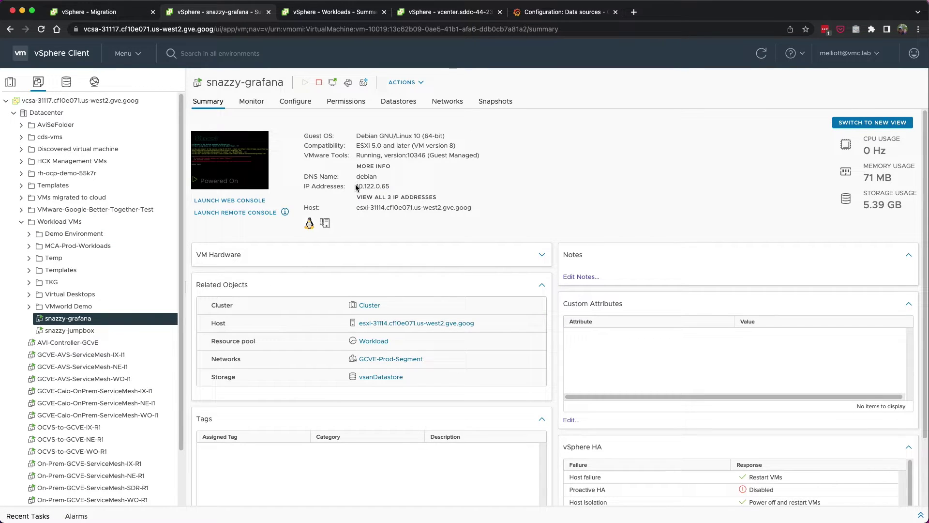
pyautogui.moveTo(356, 187); pyautogui.dragTo(391, 188)
pyautogui.rightClick(384, 187)
pyautogui.click(405, 206)
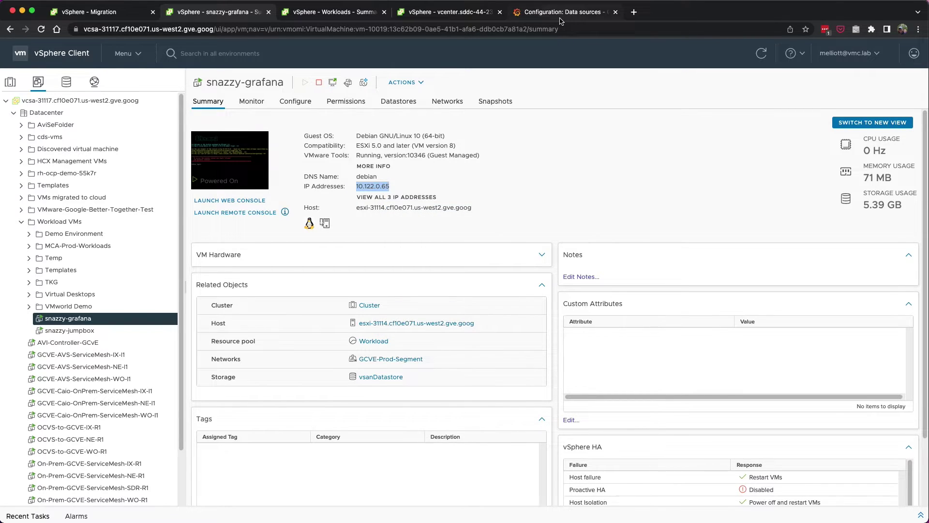
pyautogui.click(561, 19)
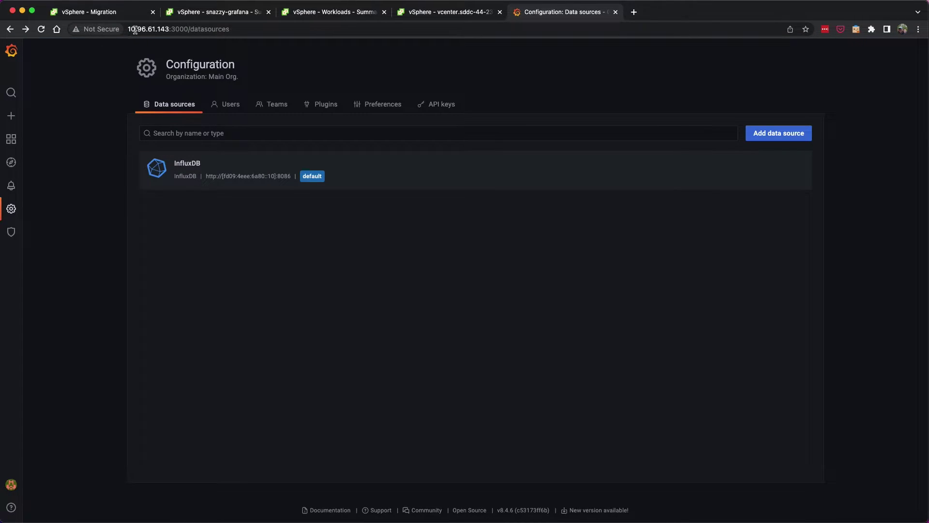
# Load Grafana from the migrated VM's address 10.122.0.65 instead of the old host.
pyautogui.moveTo(169, 29); pyautogui.dragTo(105, 24)
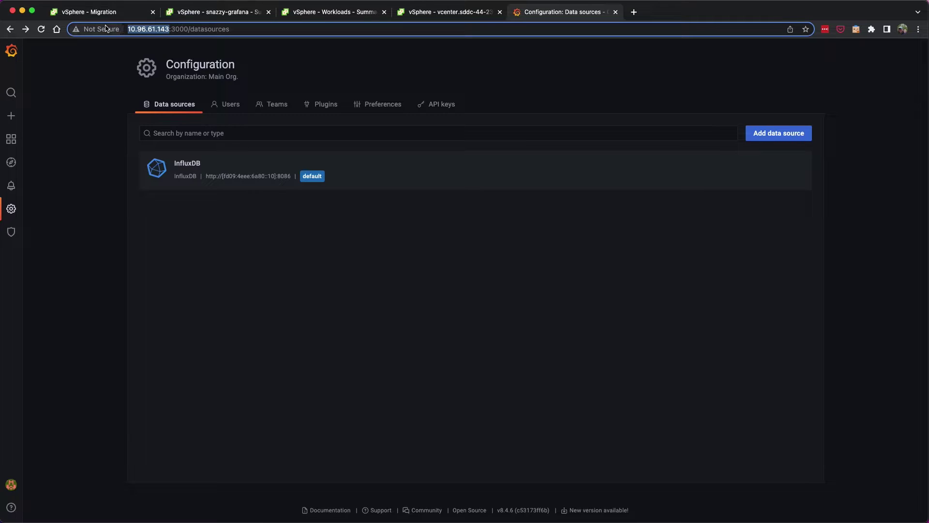
pyautogui.press('End')
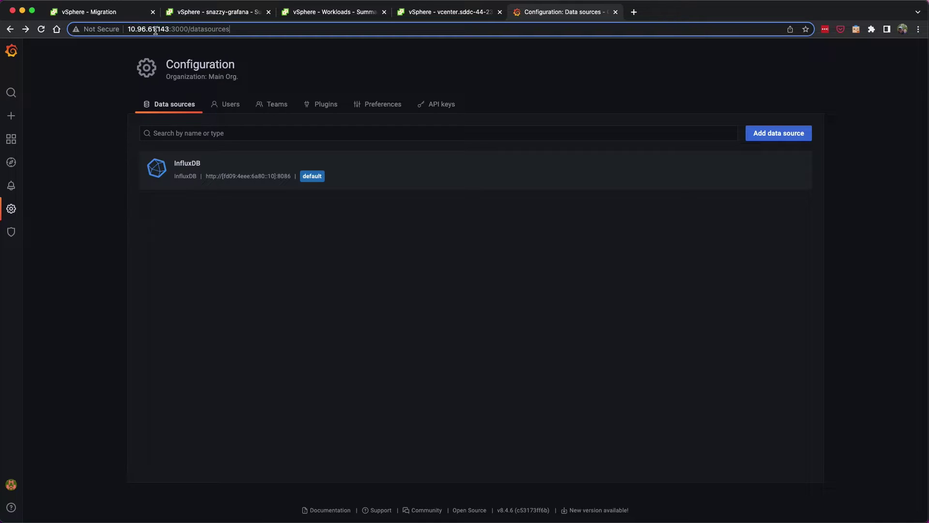
pyautogui.moveTo(168, 29); pyautogui.dragTo(125, 26)
pyautogui.press('super+v')
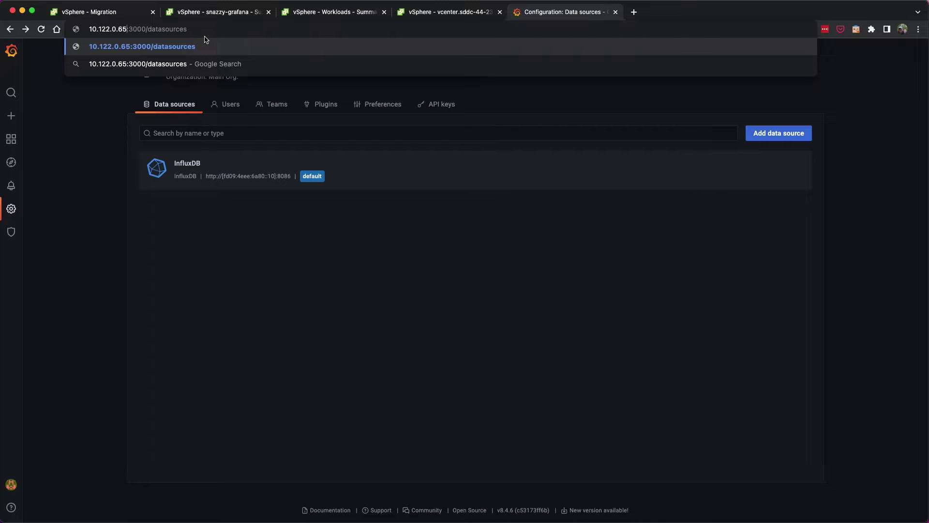
pyautogui.doubleClick(174, 29)
pyautogui.press('BackSpace')
pyautogui.press('Return')
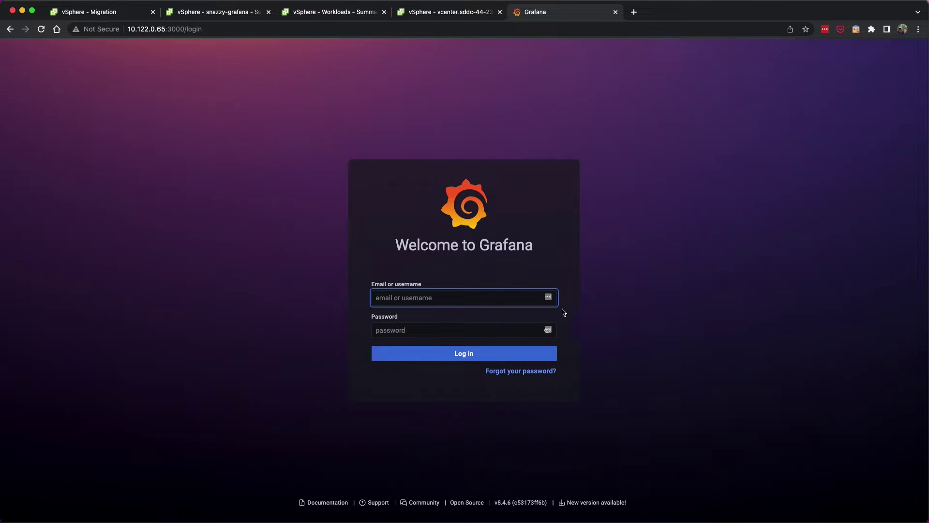
# Sign in, check the Telegraf - system metrics dashboard, then open the data sources page.
pyautogui.write('admin')
pyautogui.click(455, 329)
pyautogui.write('************')
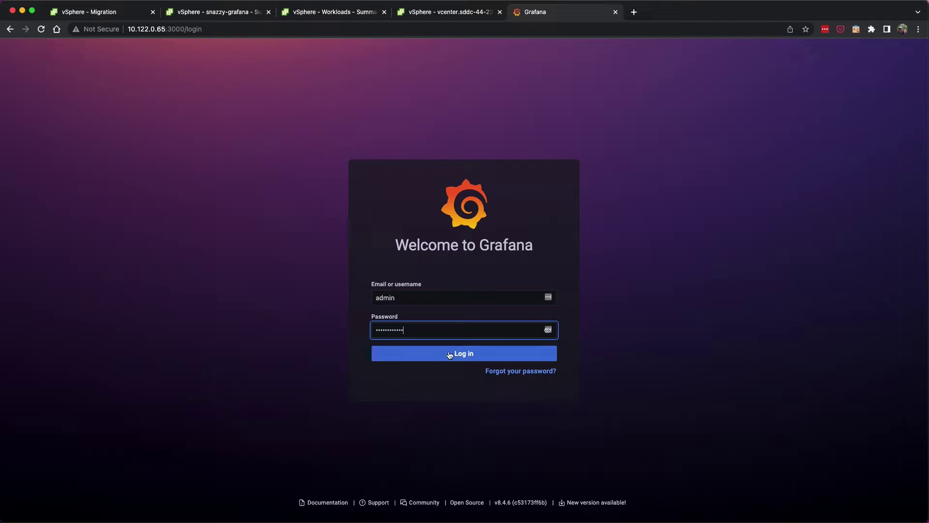
pyautogui.click(449, 354)
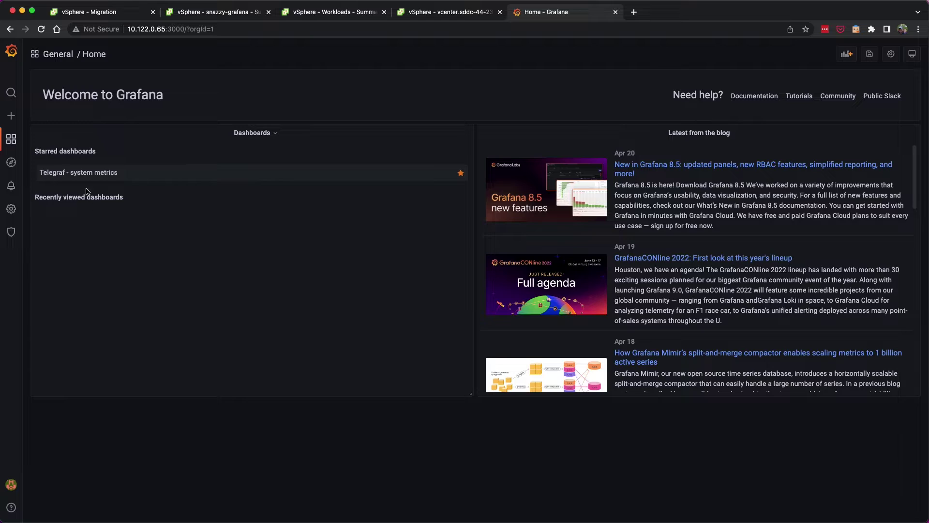
pyautogui.click(75, 172)
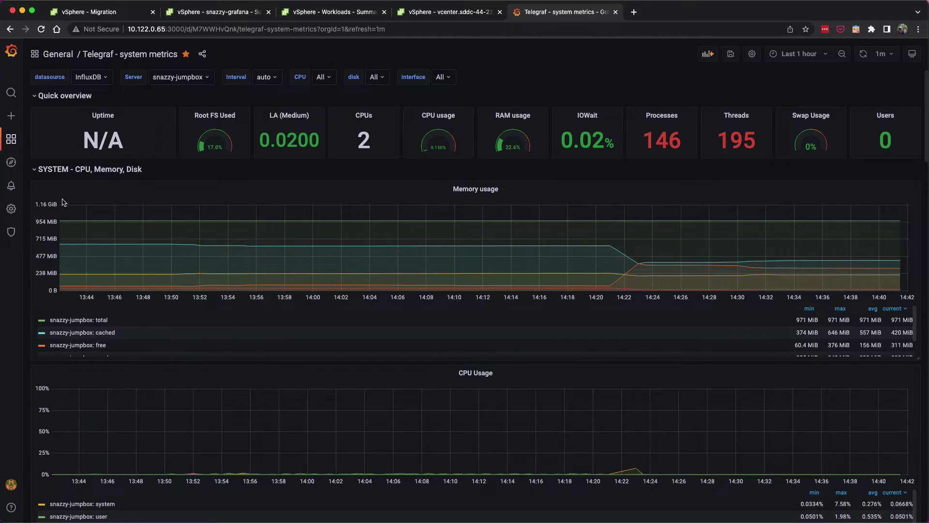
pyautogui.moveTo(12, 213)
pyautogui.click(51, 228)
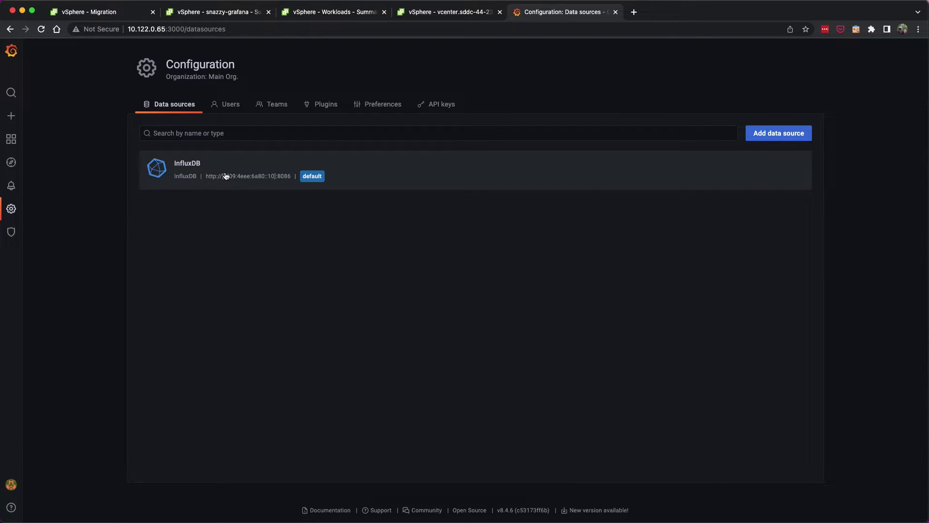
# Run Save & test on the InfluxDB data source to confirm it works.
pyautogui.click(207, 169)
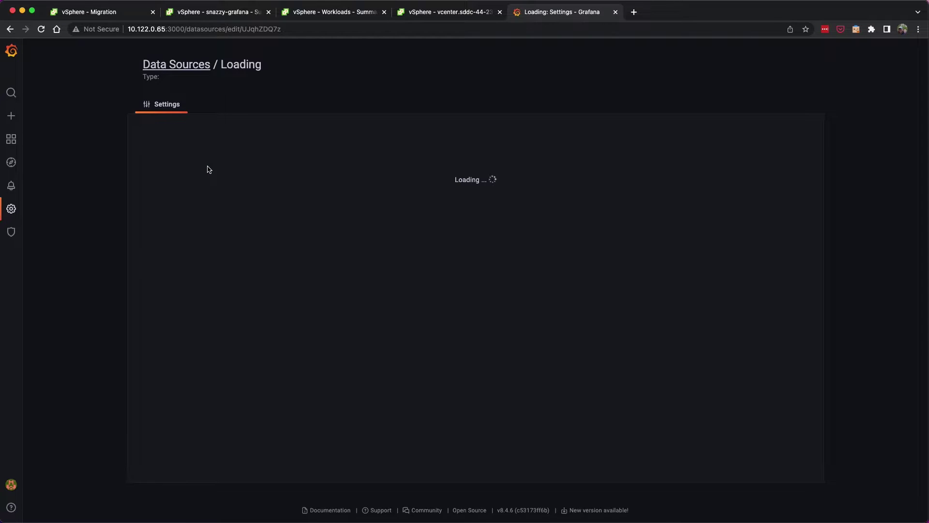
pyautogui.scroll(-5, 280, 266)
pyautogui.click(297, 464)
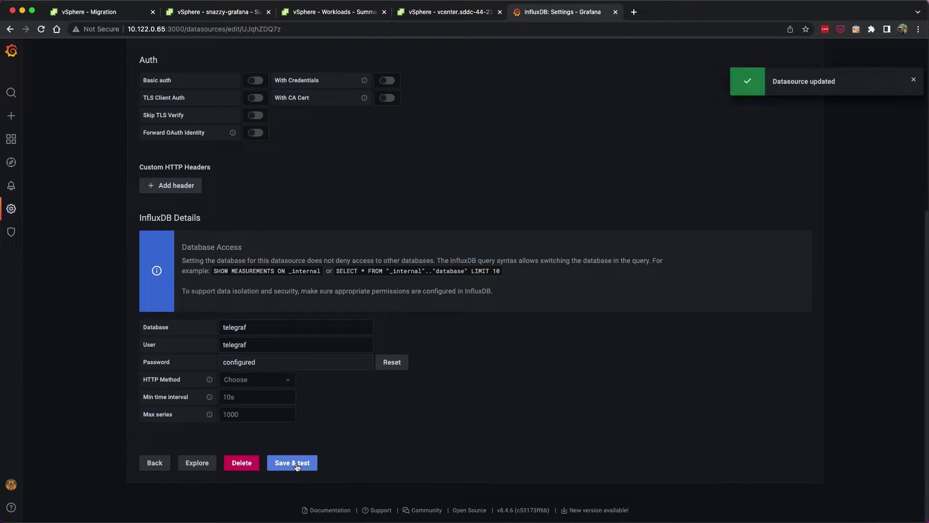
pyautogui.scroll(-2, 330, 438)
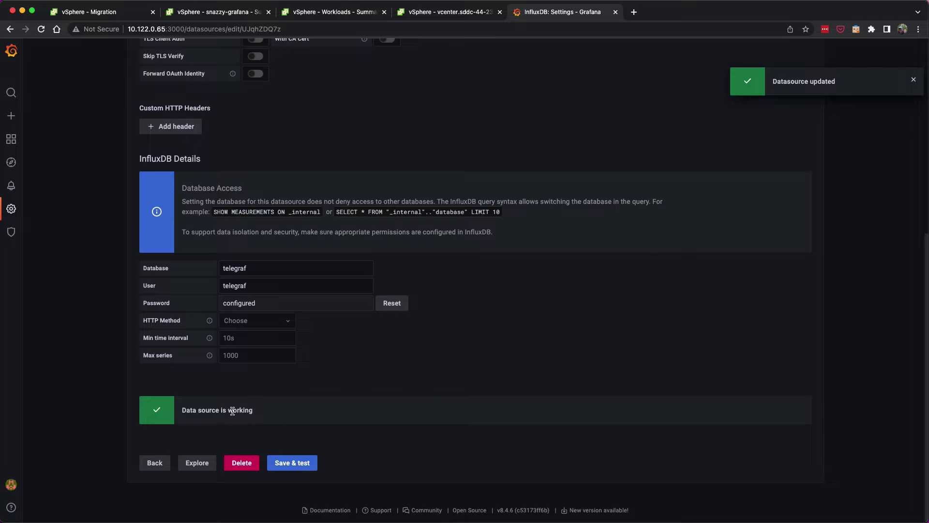
# Open the Telegraf - system metrics dashboard from Grafana home, then return to snazzy-grafana in vSphere.
pyautogui.click(155, 463)
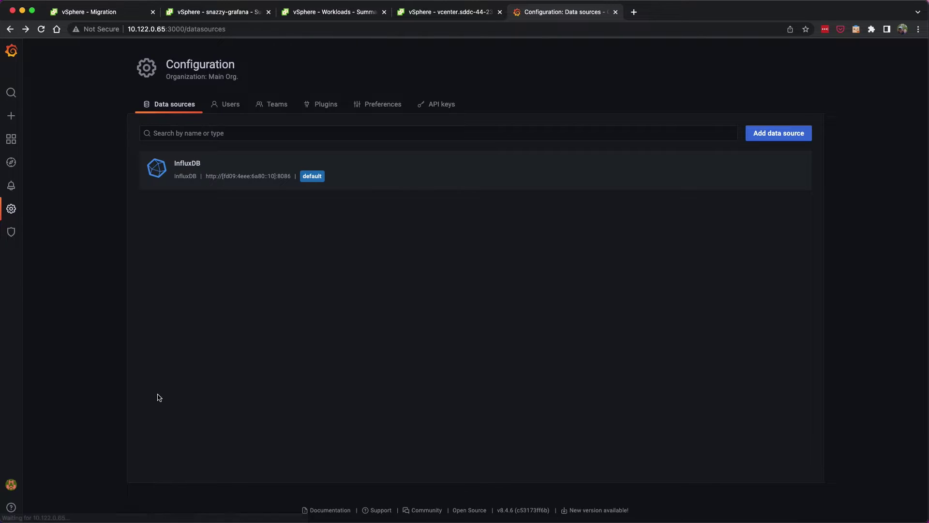
pyautogui.moveTo(11, 139)
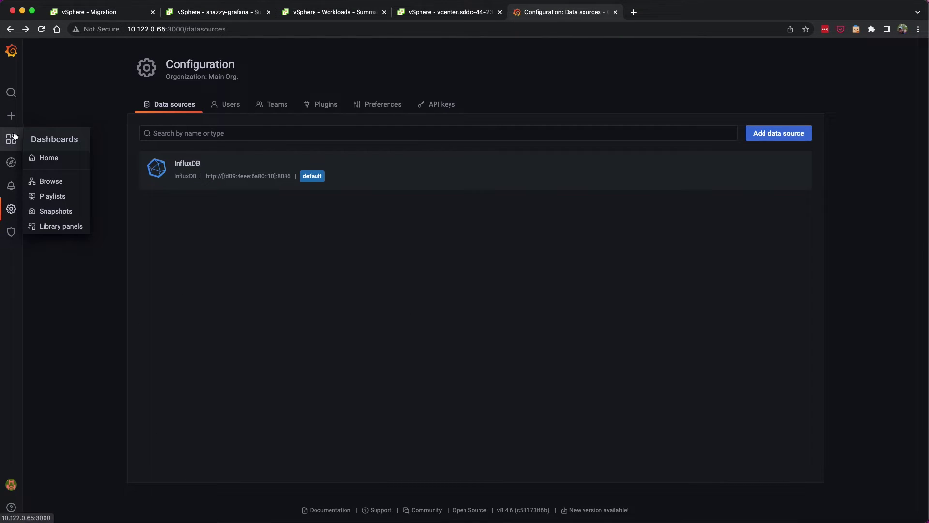
pyautogui.click(46, 155)
pyautogui.click(55, 173)
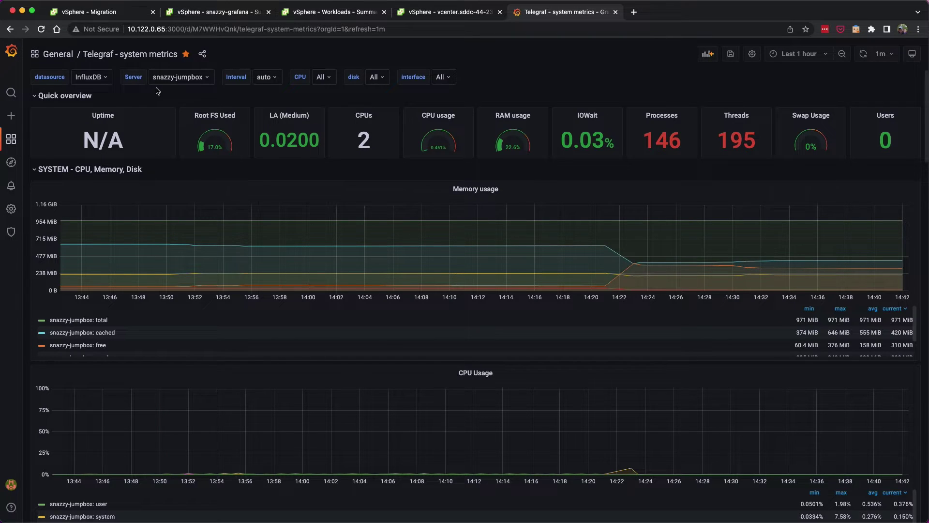
pyautogui.click(200, 14)
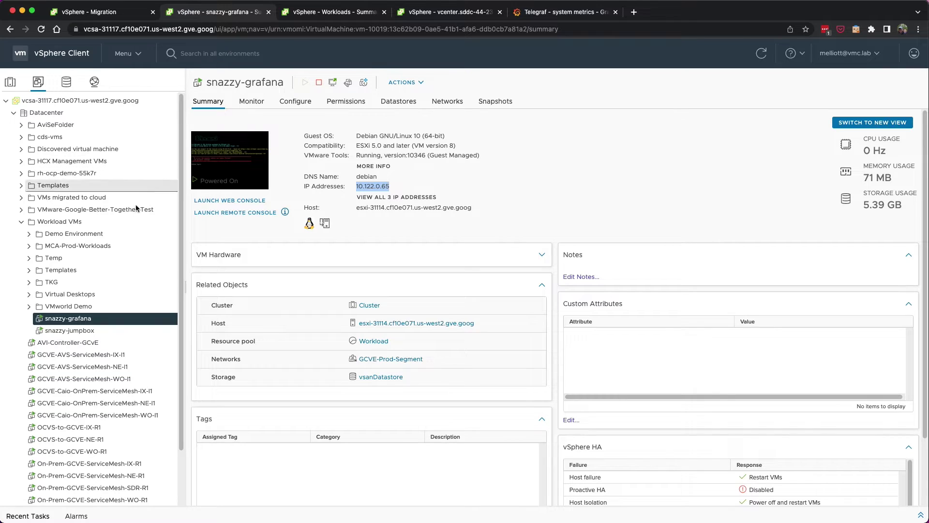
# Open HCX from the vSphere menu, review Site Pairing and Interconnect service meshes, then go to Migration.
pyautogui.click(139, 55)
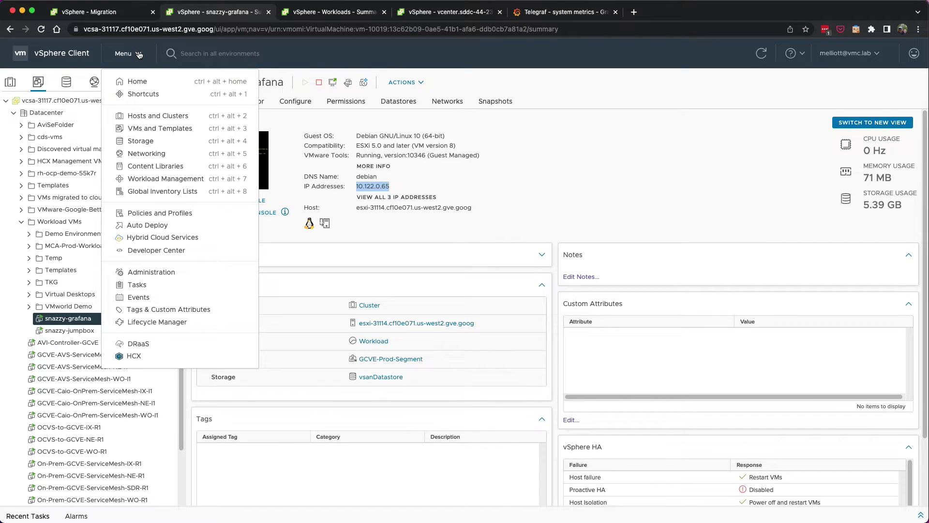
pyautogui.click(141, 354)
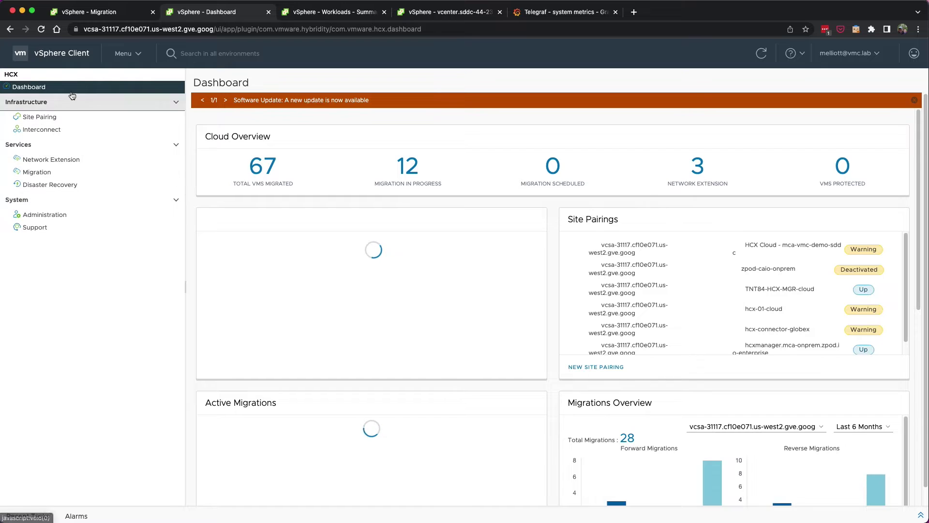
pyautogui.click(40, 116)
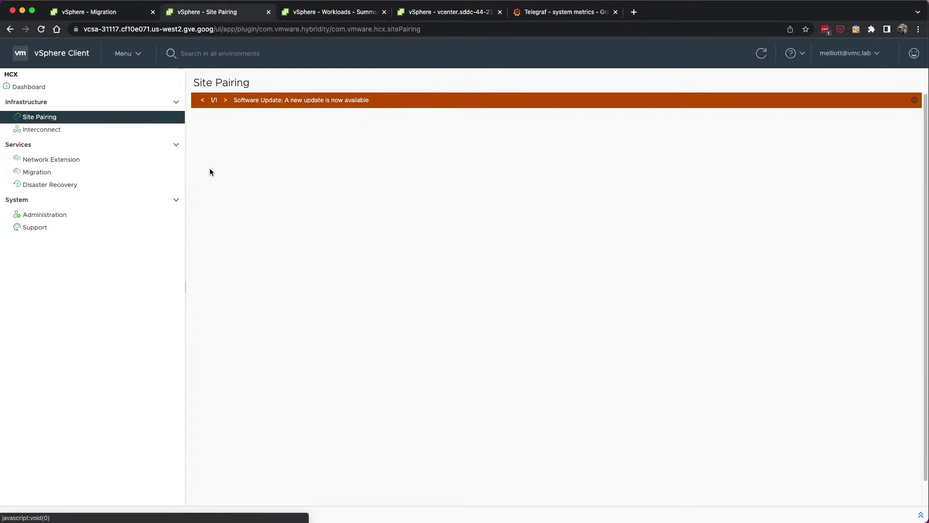
pyautogui.scroll(-3, 356, 194)
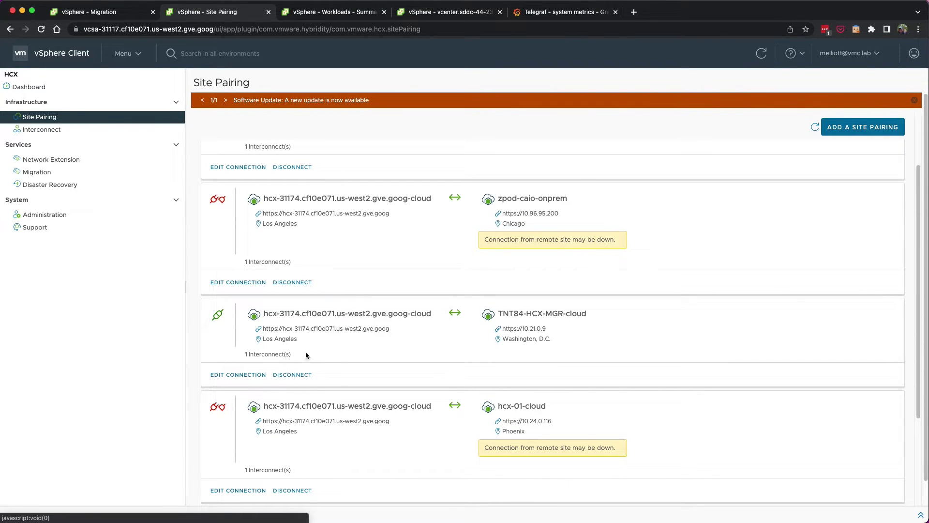
pyautogui.click(41, 129)
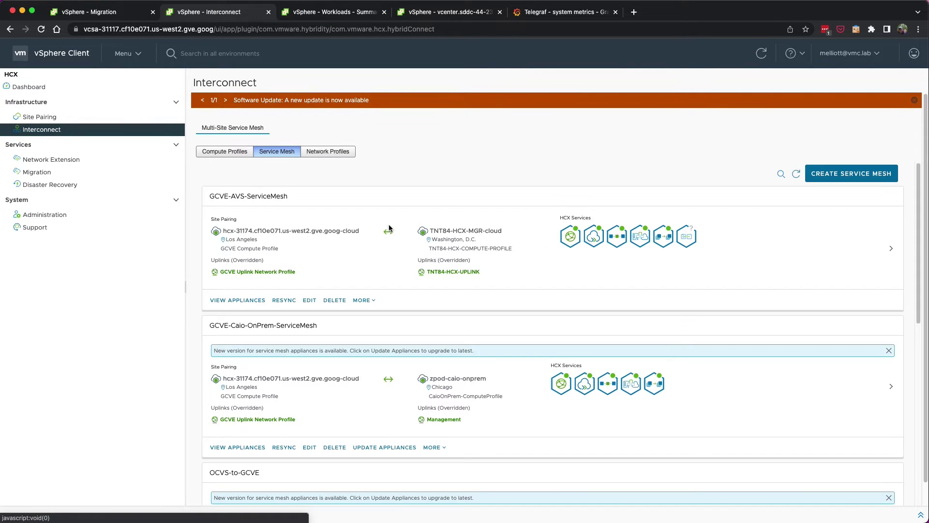
pyautogui.scroll(-1, 305, 201)
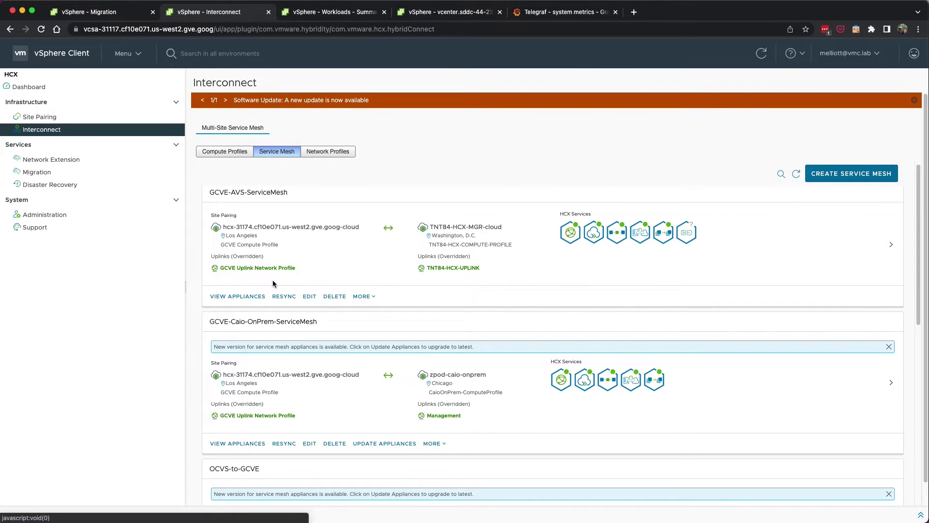
pyautogui.click(72, 172)
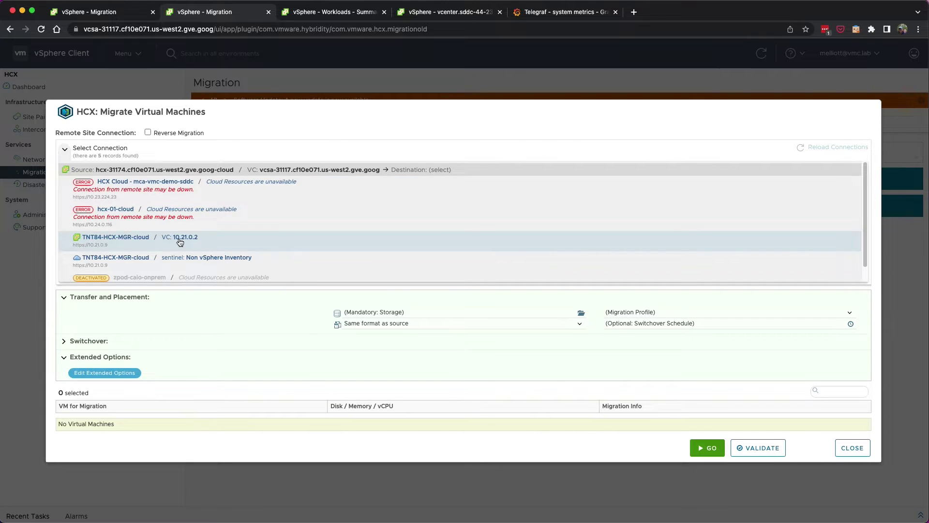
# Target TNT84-HCX-MGR-cloud, filter by 'snazzy', and add snazzy-grafana and snazzy-jumpbox to the migration.
pyautogui.click(179, 241)
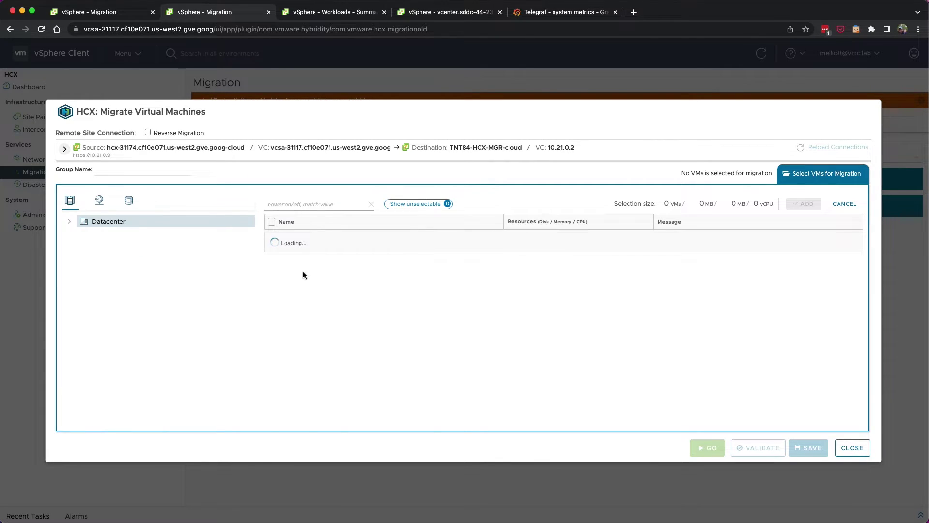
pyautogui.click(310, 204)
pyautogui.write('snazzy')
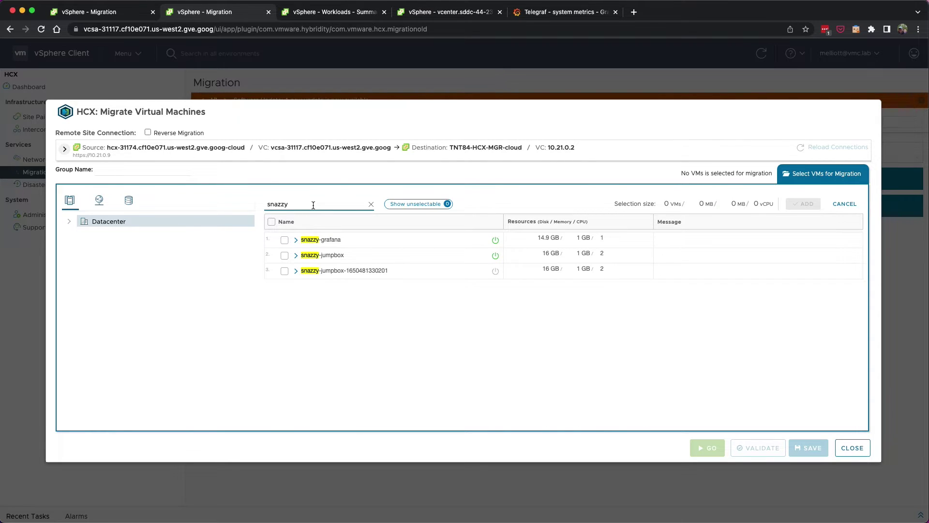
pyautogui.click(284, 239)
pyautogui.click(285, 255)
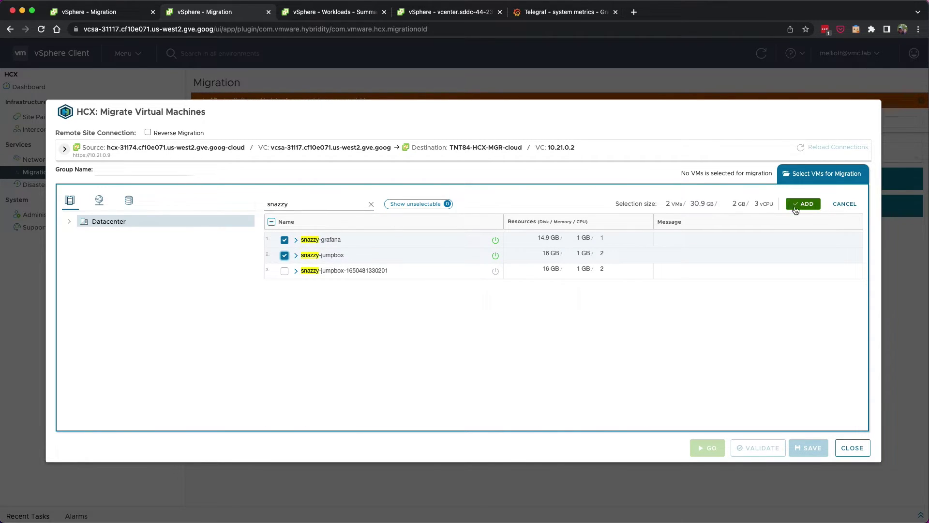
pyautogui.click(803, 204)
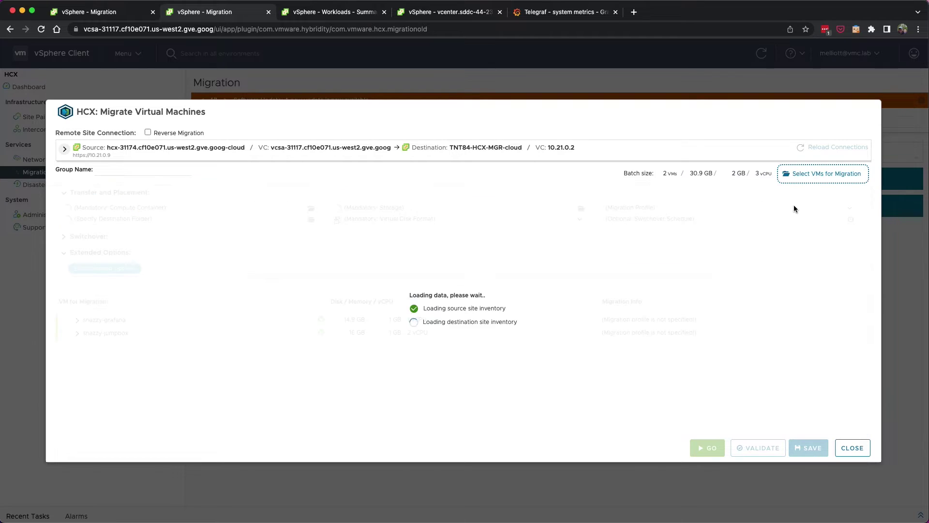
# Name the group snazzy-app and place it on Resources, Workloads and vsanDatastore with Bulk Migration profile.
pyautogui.click(145, 170)
pyautogui.write('snazzy-app')
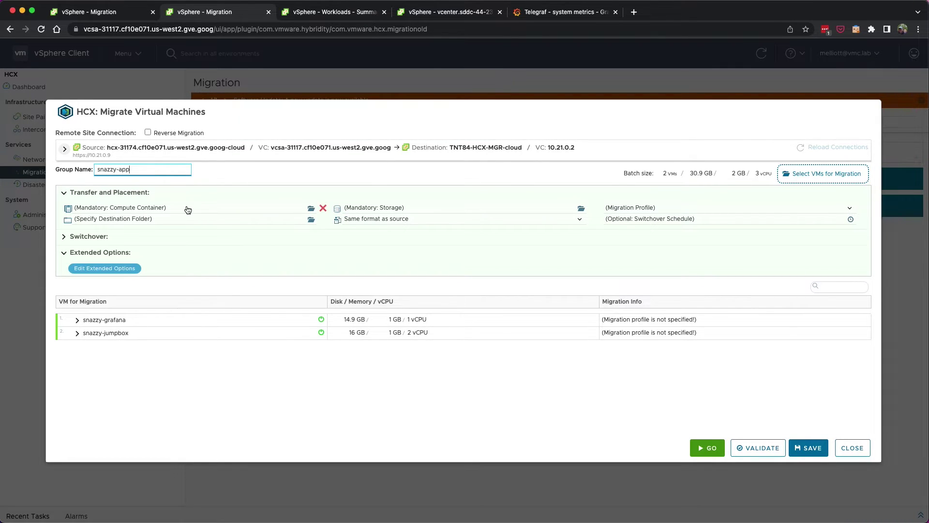
pyautogui.click(189, 209)
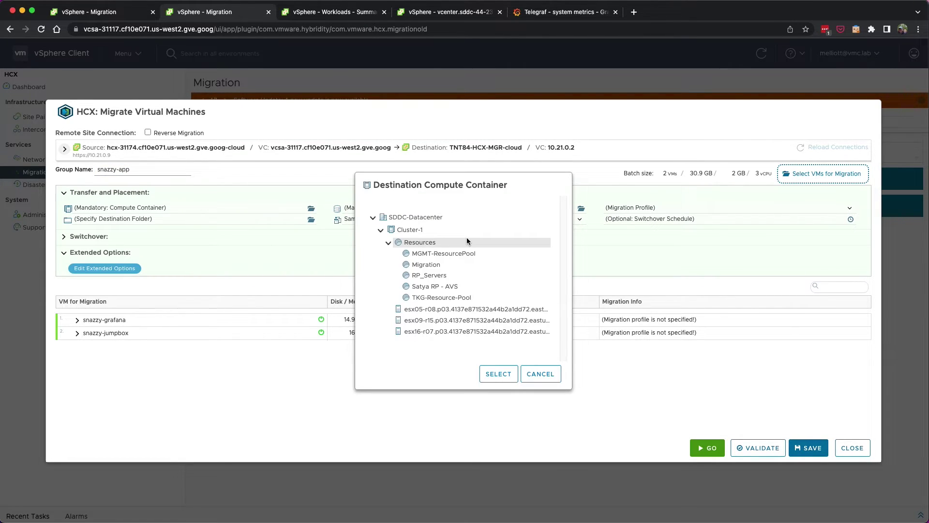
pyautogui.click(449, 243)
pyautogui.click(494, 373)
pyautogui.click(211, 220)
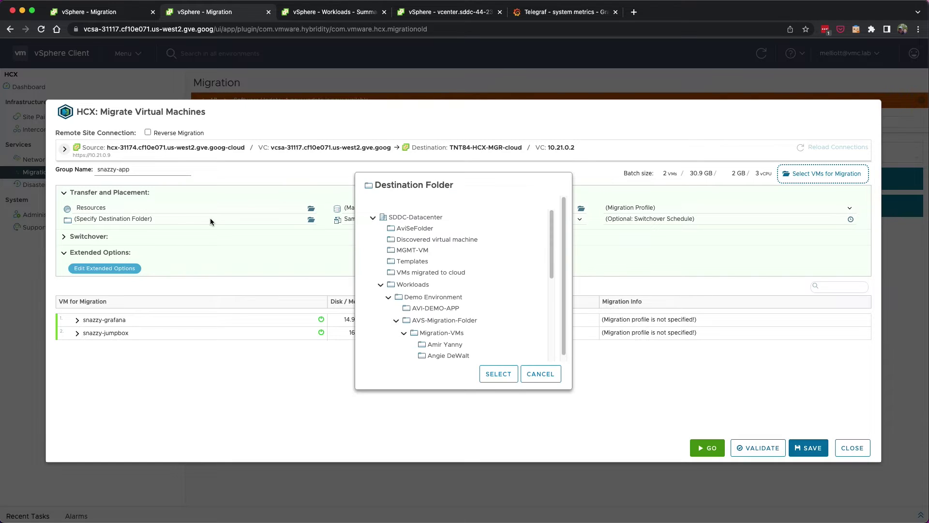
pyautogui.click(498, 373)
pyautogui.click(581, 208)
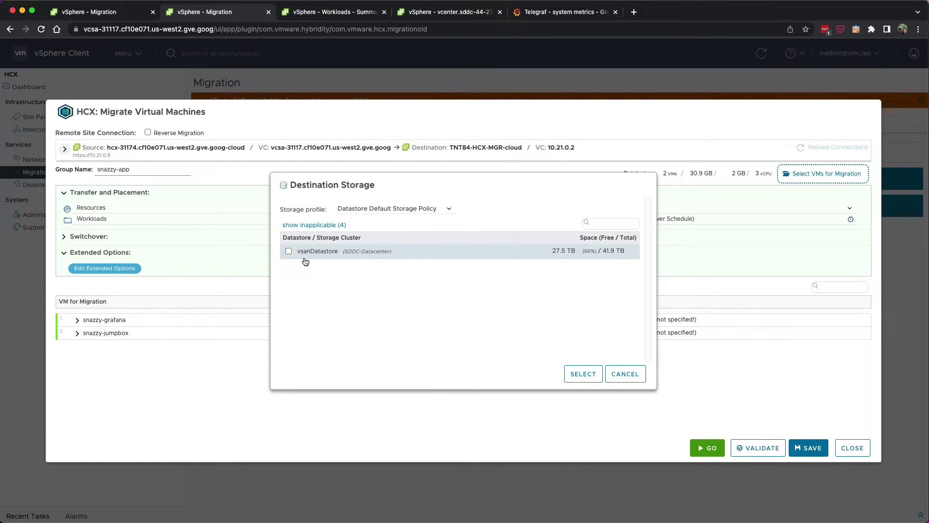
pyautogui.click(288, 251)
pyautogui.click(583, 373)
pyautogui.click(653, 207)
pyautogui.click(666, 250)
# Map snazzy-grafana's network adapter to the AVS-Prod-Segmet network.
pyautogui.click(77, 320)
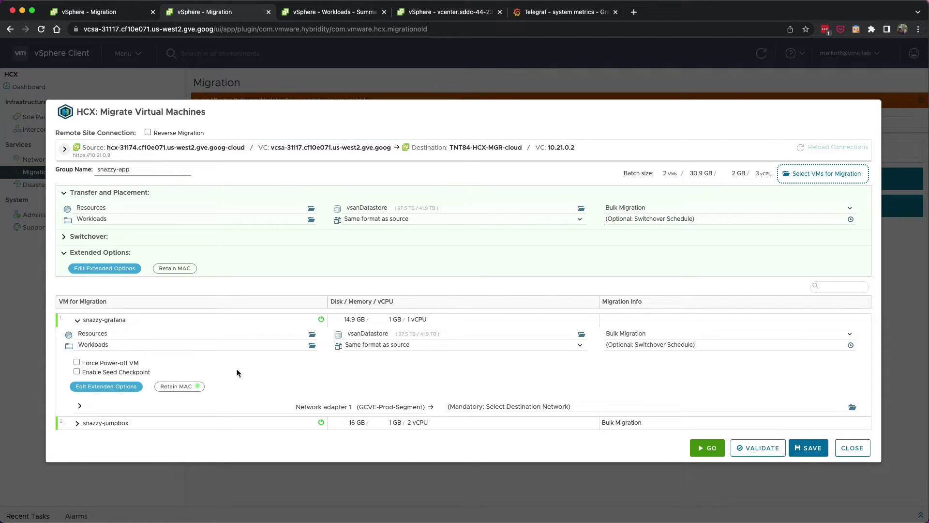
pyautogui.click(527, 408)
pyautogui.click(574, 207)
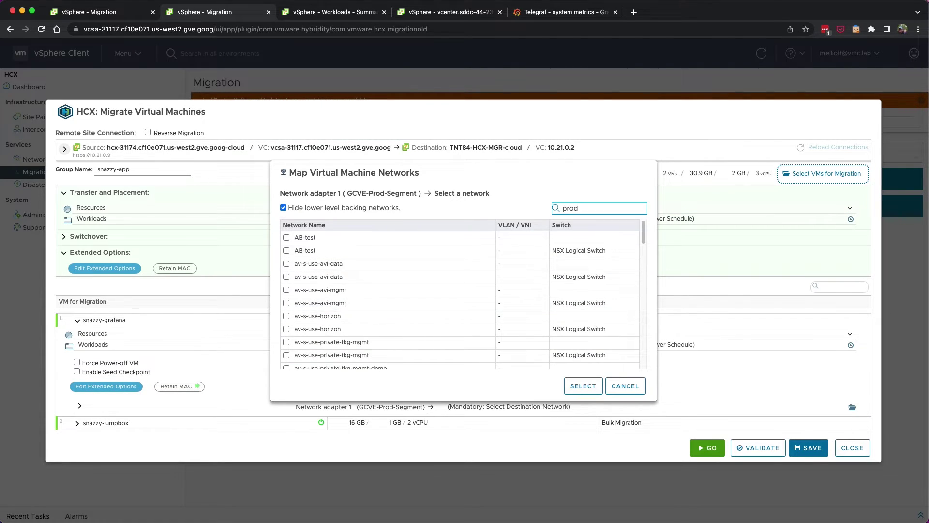
pyautogui.write('prod')
pyautogui.click(286, 250)
pyautogui.click(574, 386)
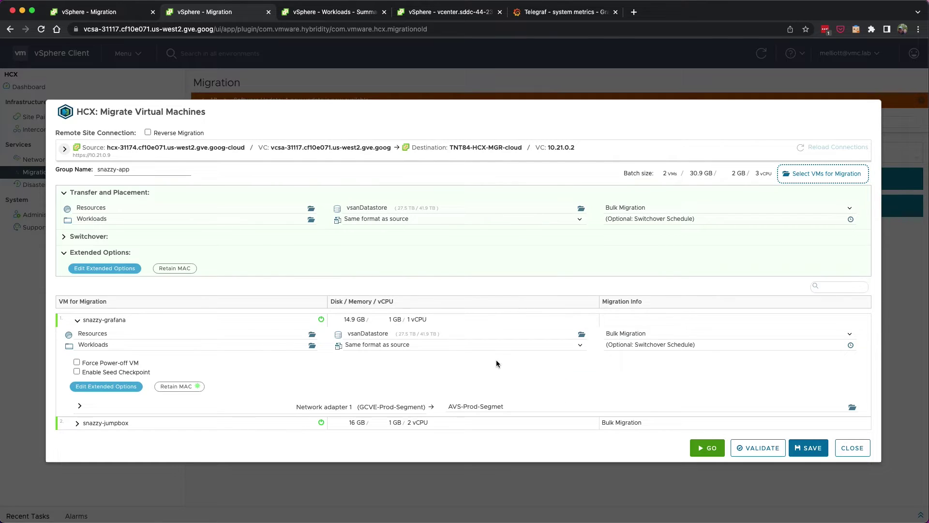
# Map snazzy-jumpbox's network adapter to AVS-Prod-Segmet, then validate the migration settings.
pyautogui.click(77, 423)
pyautogui.scroll(-3, 314, 399)
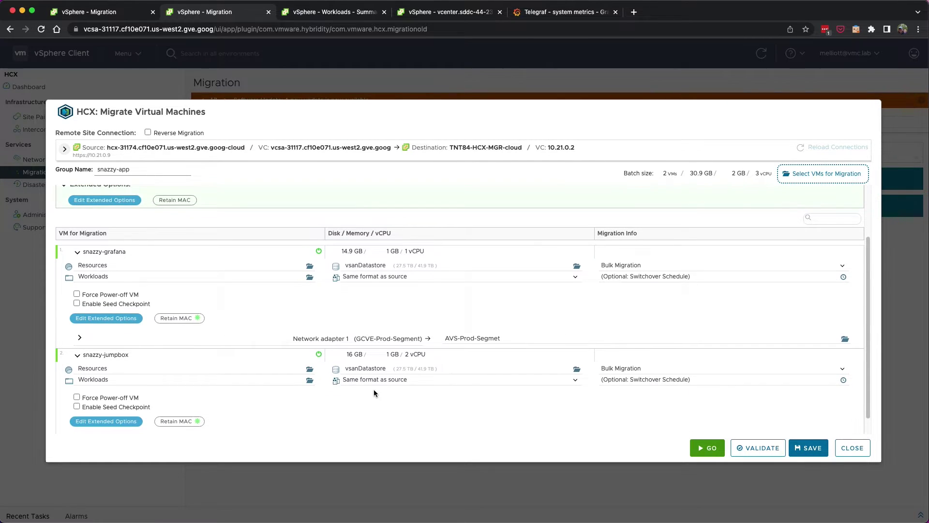
pyautogui.scroll(-1, 374, 393)
pyautogui.click(499, 424)
pyautogui.click(588, 207)
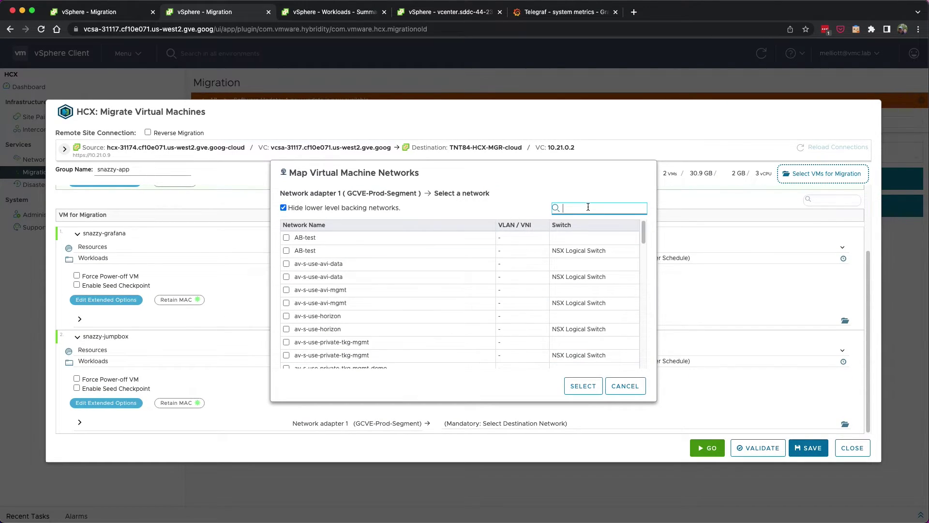
pyautogui.write('prod')
pyautogui.click(286, 250)
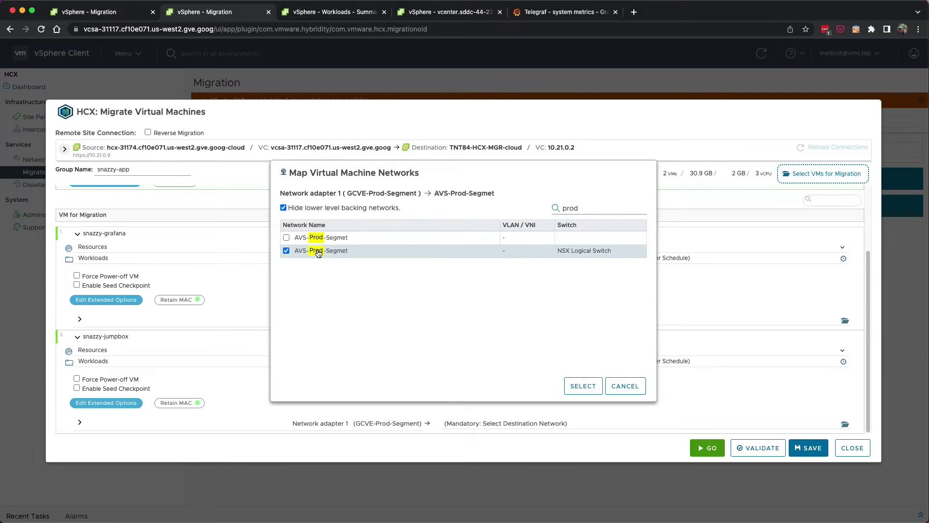
pyautogui.click(578, 392)
pyautogui.scroll(3, 184, 326)
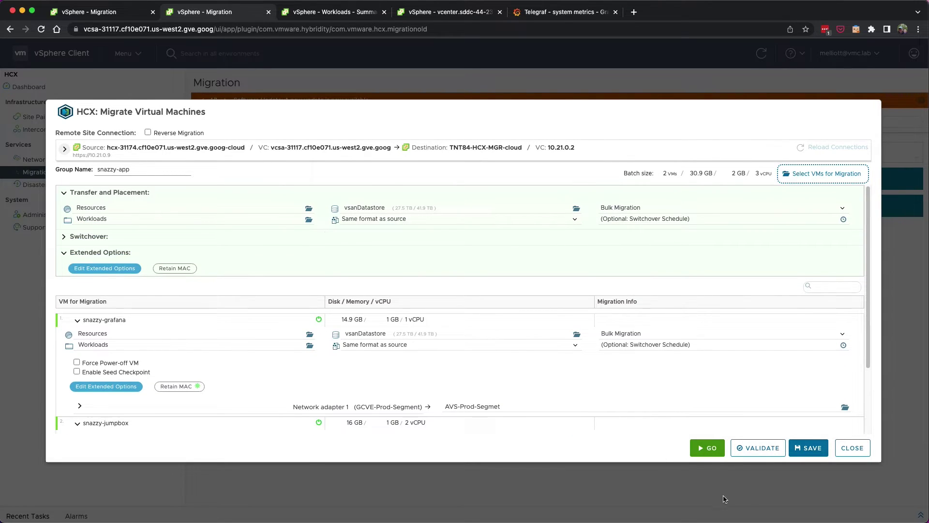
pyautogui.click(745, 453)
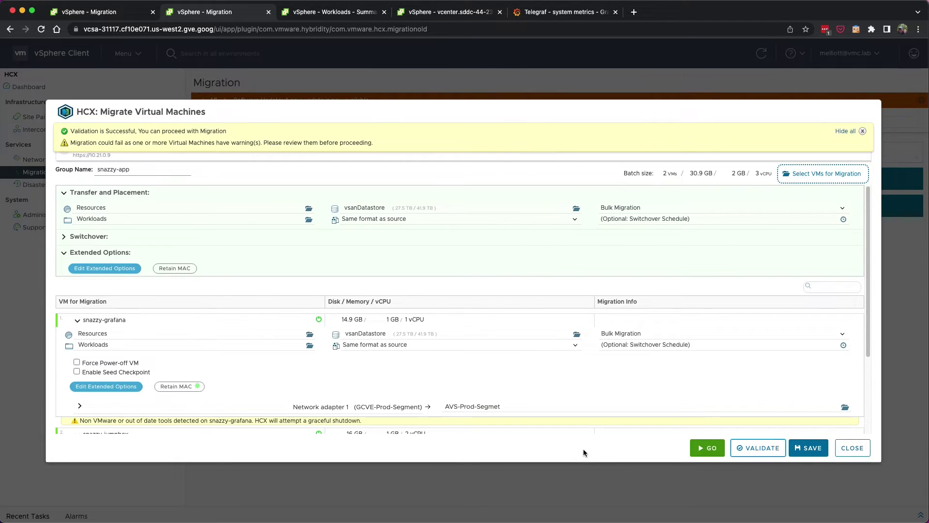
# Rename the duplicate group name to snazzy-app-avs and launch both snazzy VM migrations.
pyautogui.click(706, 449)
pyautogui.click(139, 170)
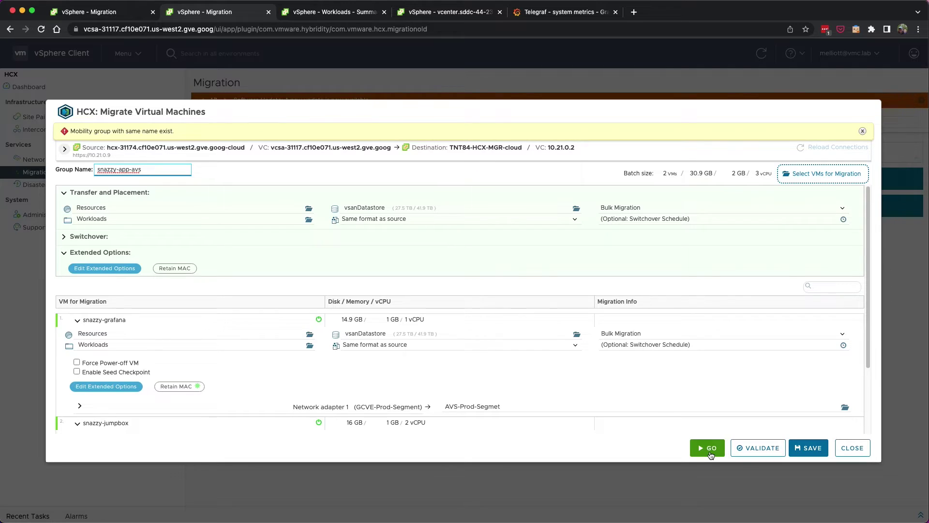
pyautogui.click(710, 454)
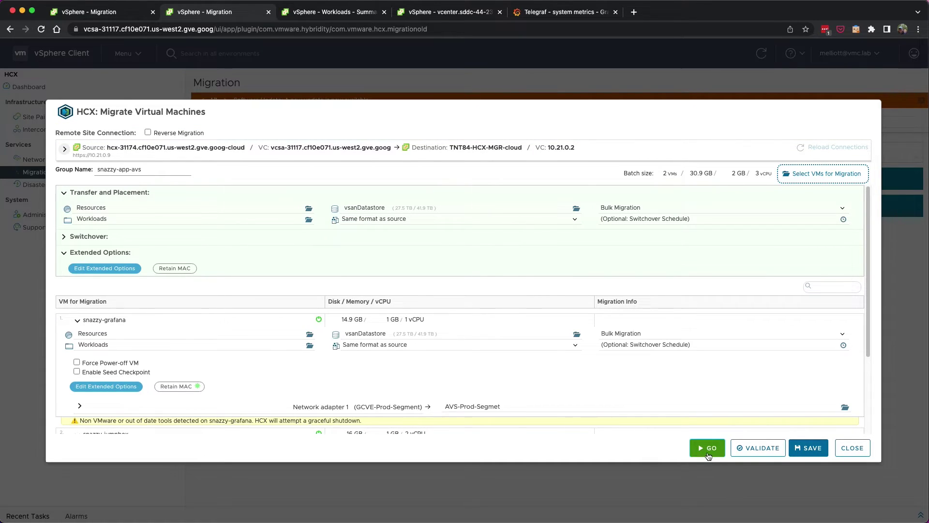
pyautogui.click(708, 455)
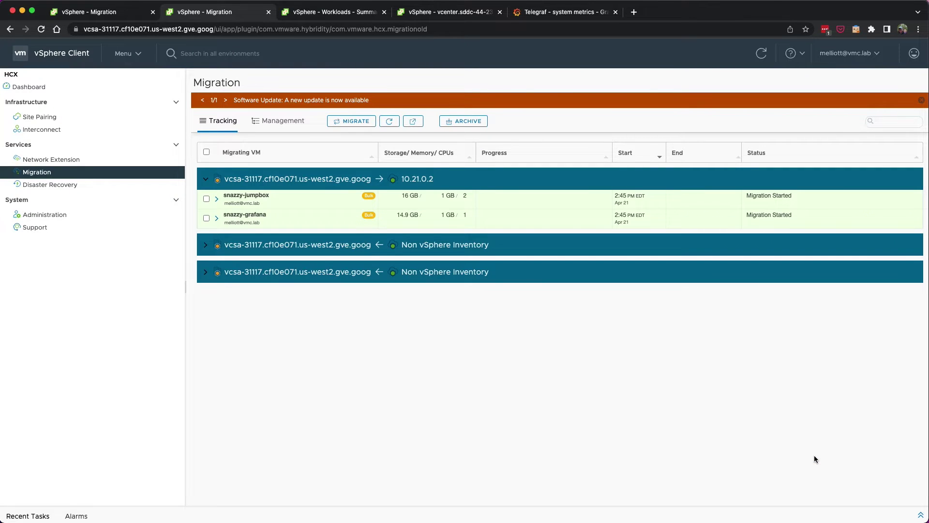
# Expand the snazzy-grafana and snazzy-jumpbox tracking rows and wait until both show Migration Complete.
pyautogui.click(217, 218)
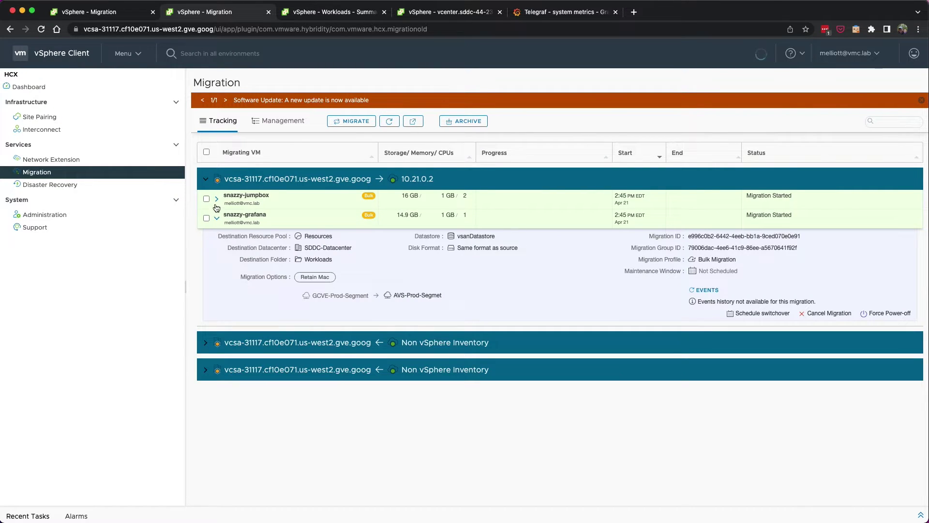
pyautogui.click(216, 199)
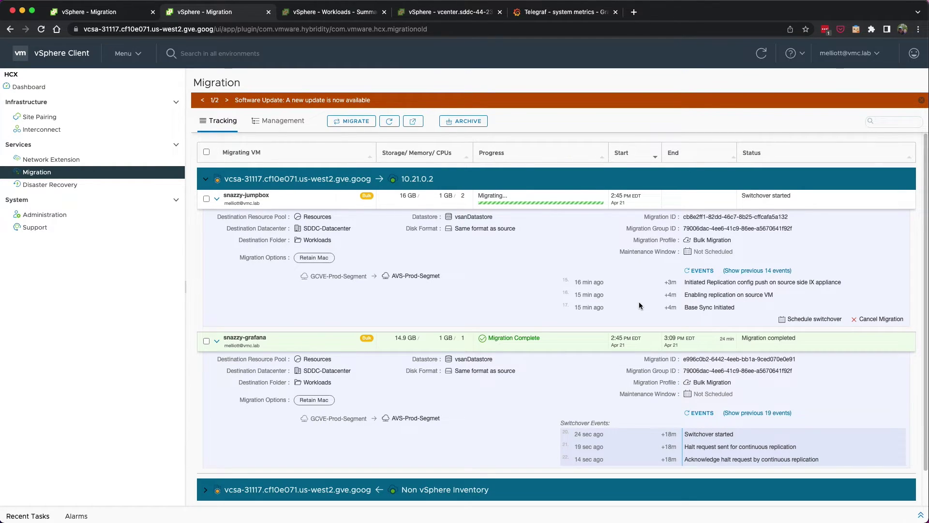
pyautogui.click(142, 56)
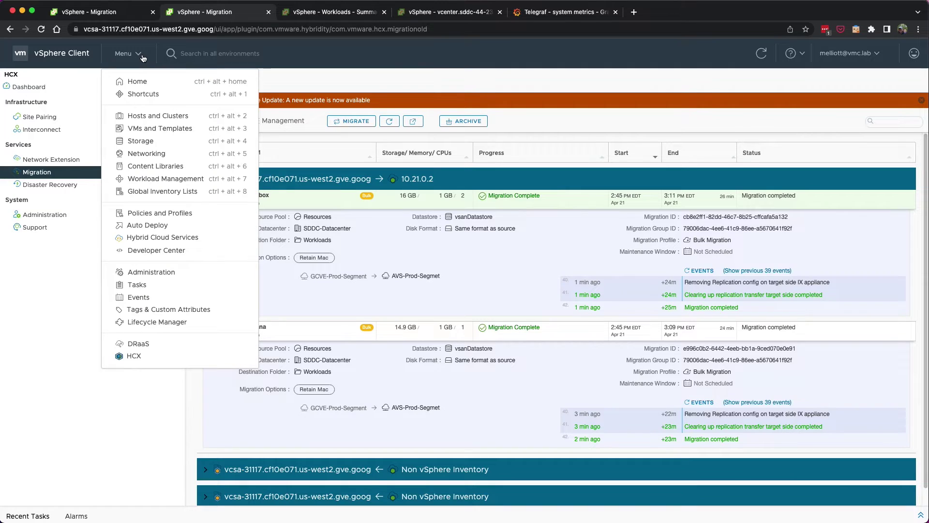
# Browse the VMs and Templates inventory, then switch to the Azure VMware Solution vCenter tab.
pyautogui.click(137, 128)
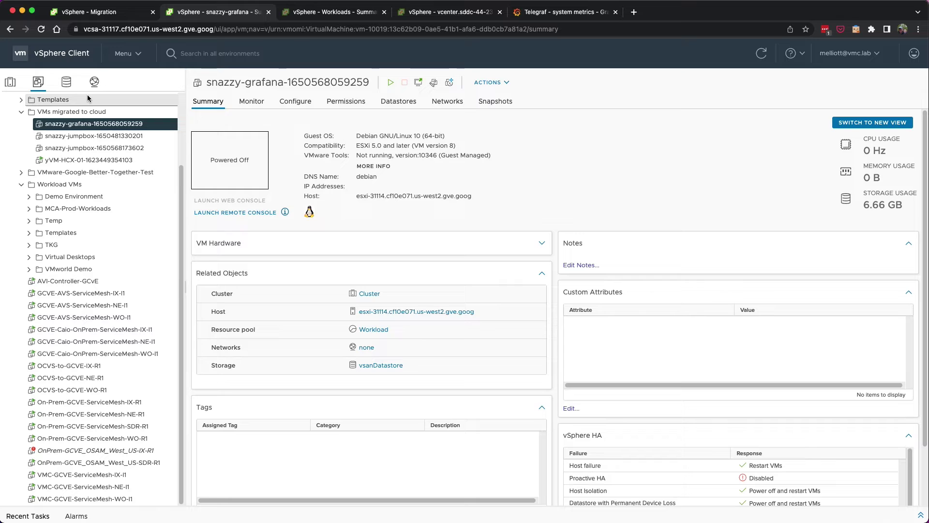
pyautogui.hotkey('ctrl', 'Tab')
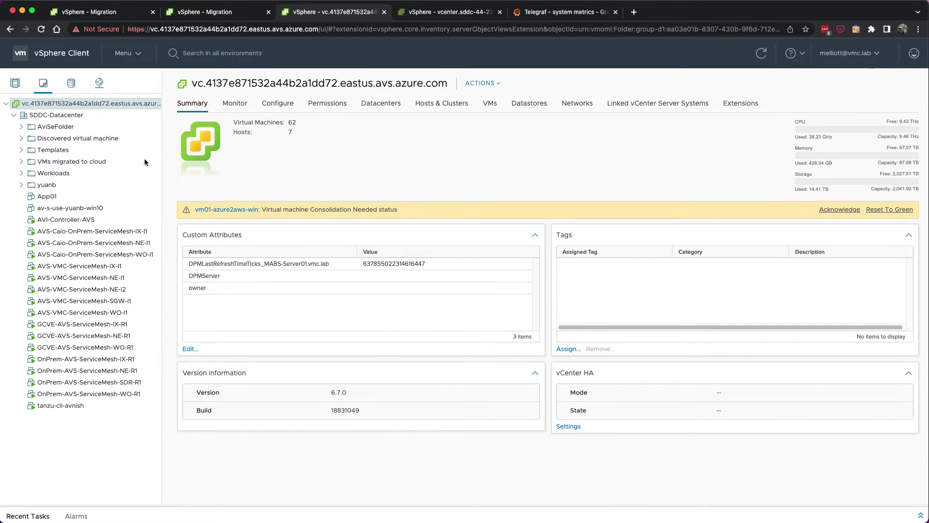
# Expand the Workloads folder and check all IP addresses of snazzy-jumpbox.
pyautogui.click(22, 173)
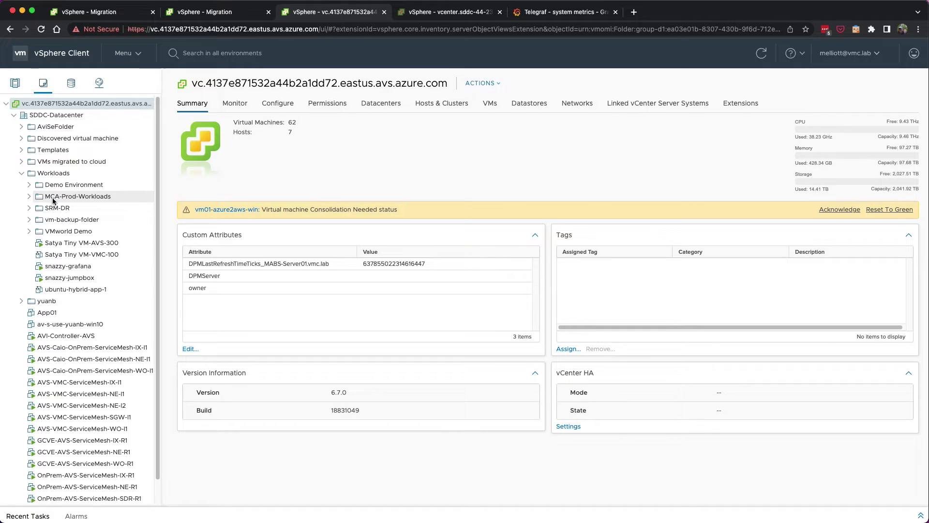
pyautogui.click(70, 278)
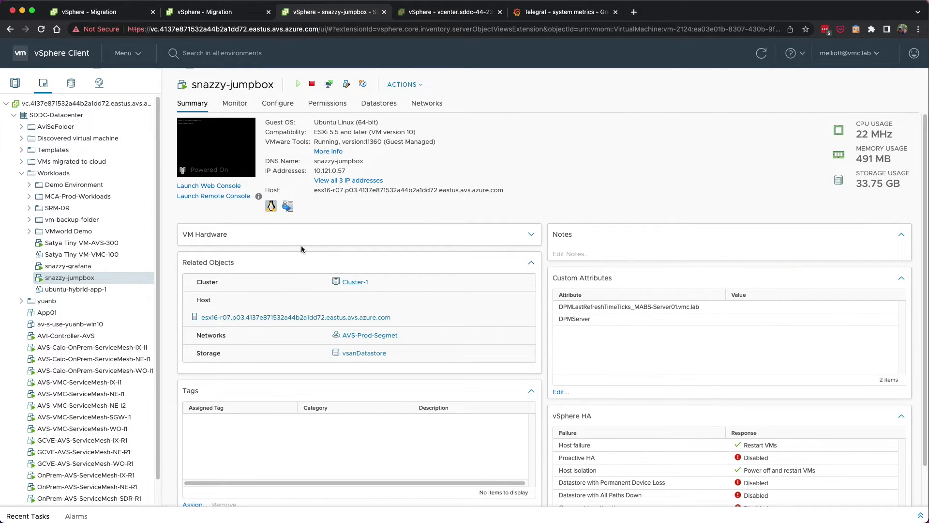
pyautogui.click(355, 181)
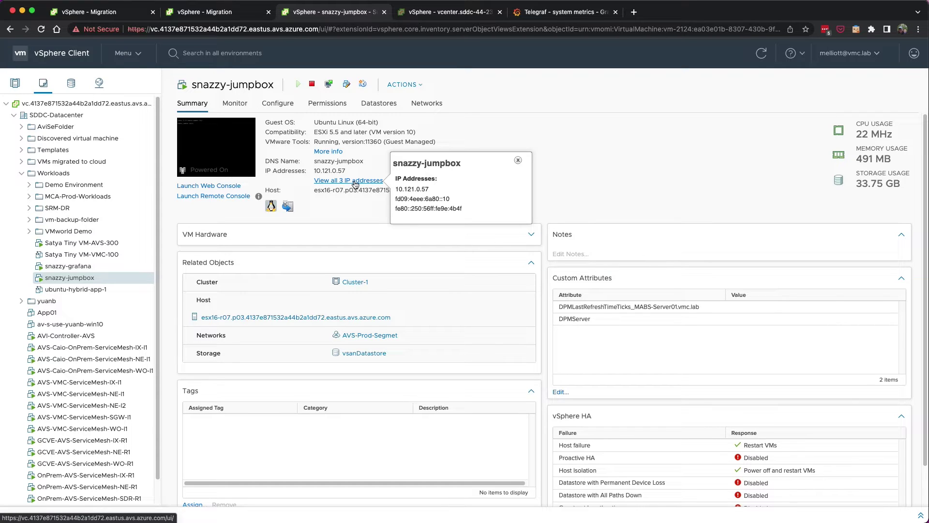
pyautogui.click(518, 159)
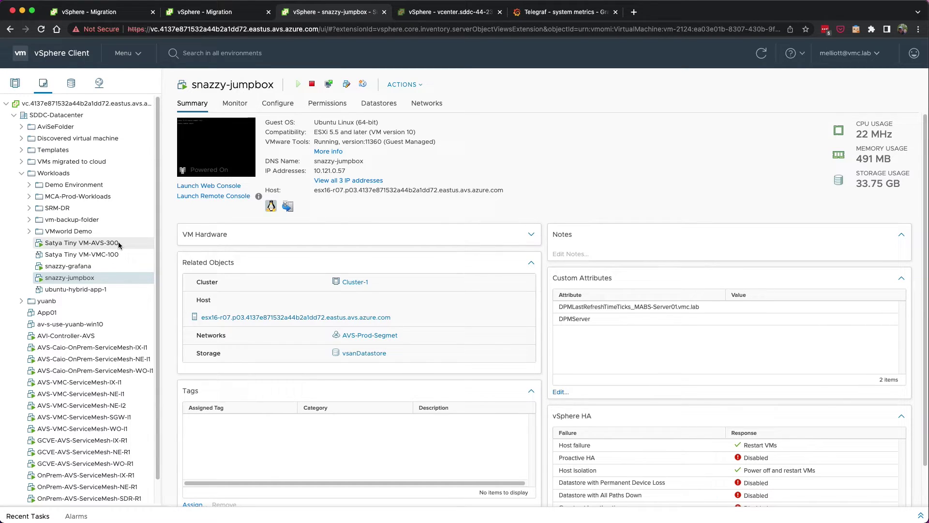
# Check snazzy-grafana's IP addresses and copy its address 10.121.0.53.
pyautogui.click(82, 267)
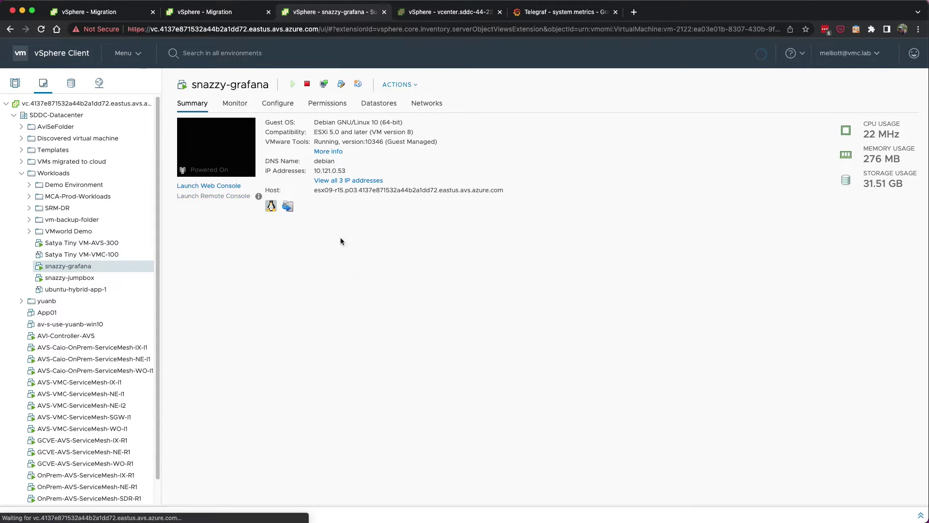
pyautogui.click(333, 181)
pyautogui.click(518, 160)
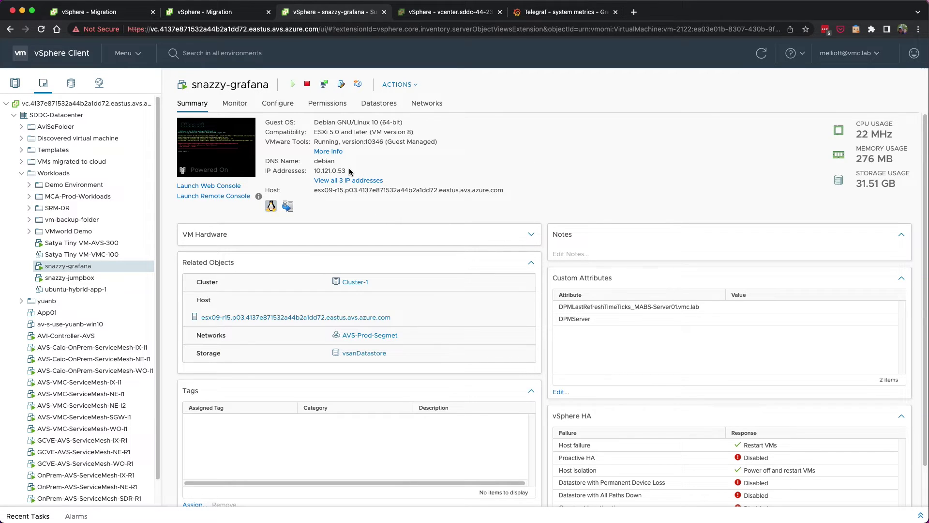
pyautogui.moveTo(346, 171); pyautogui.dragTo(313, 172)
pyautogui.rightClick(313, 171)
pyautogui.click(333, 193)
# Load Grafana at 10.121.0.53:3000 and log in with the admin account and its password.
pyautogui.click(561, 11)
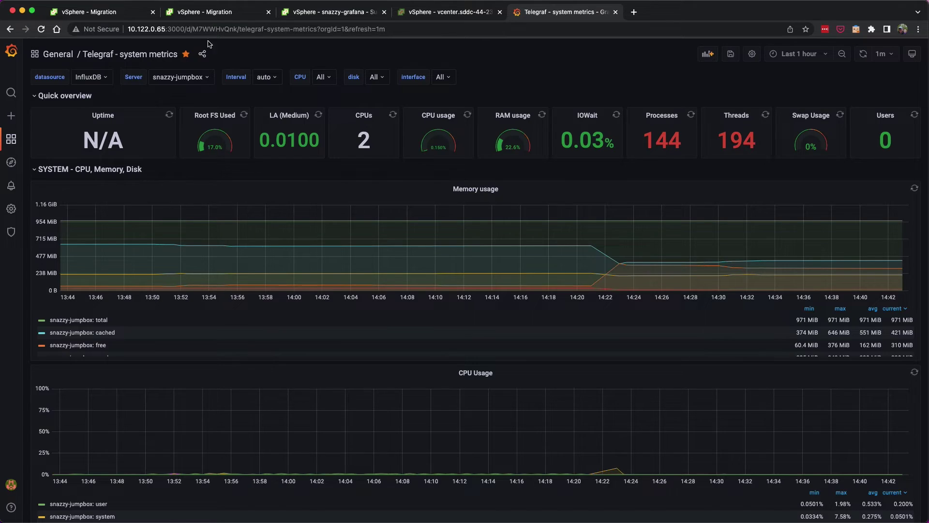
pyautogui.moveTo(162, 29); pyautogui.dragTo(370, 29)
pyautogui.press('super+v')
pyautogui.press('BackSpace')
pyautogui.press('Return')
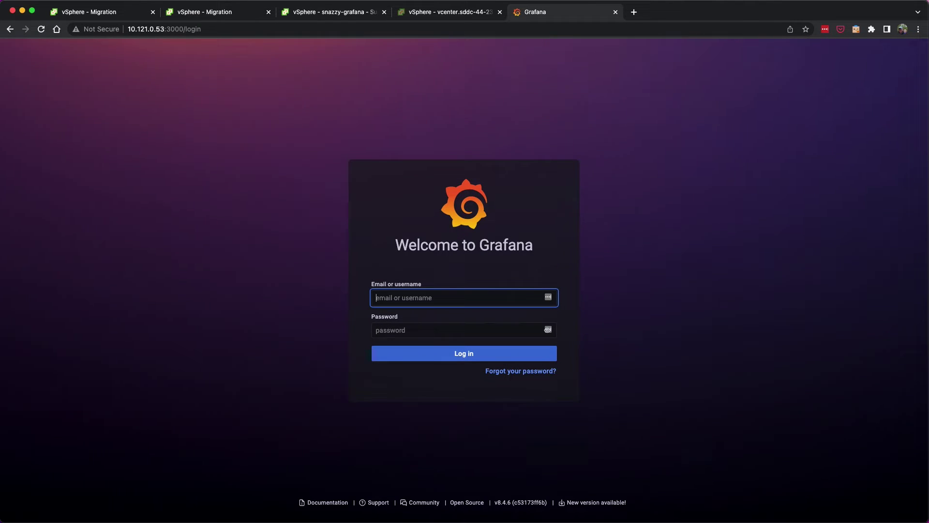
pyautogui.write('admin')
pyautogui.press('Tab')
pyautogui.press('super+v')
pyautogui.press('Return')
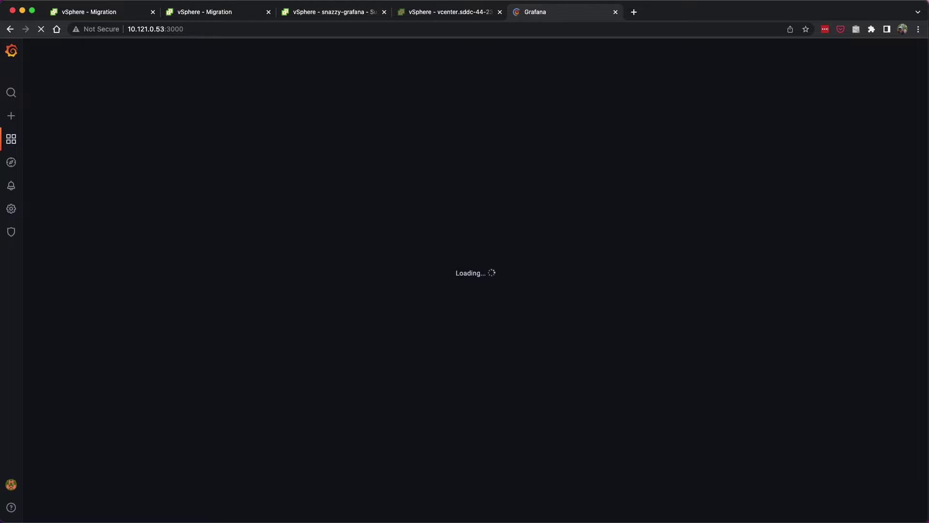
# Open the Telegraf dashboard, then Save & test the InfluxDB data source.
pyautogui.click(102, 175)
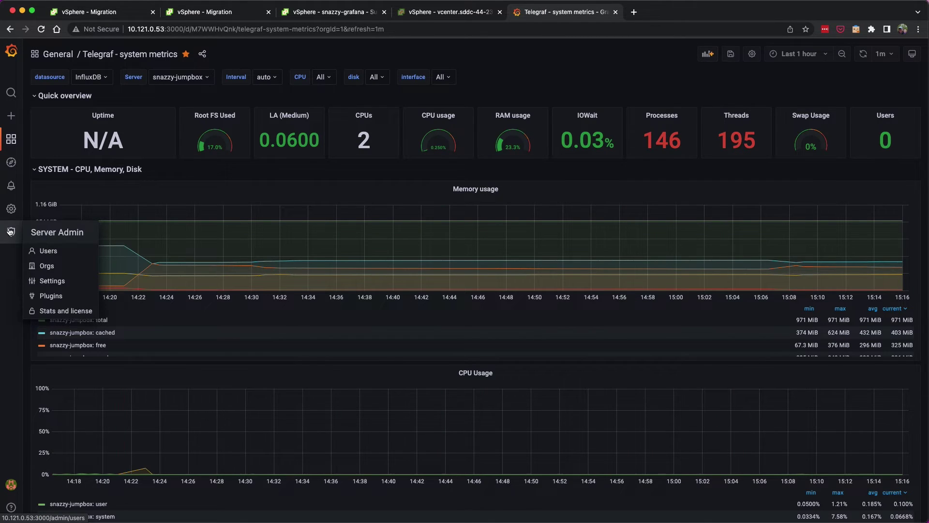
pyautogui.click(48, 227)
pyautogui.click(220, 162)
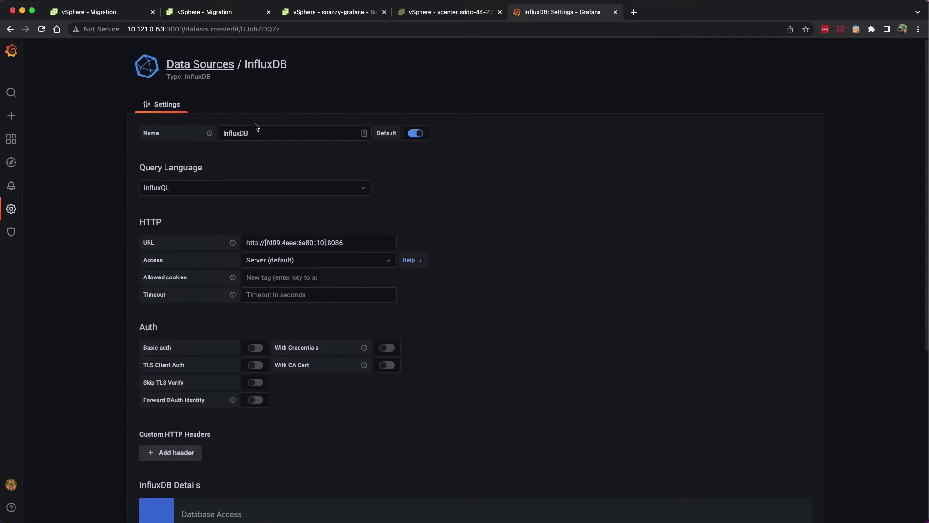
pyautogui.scroll(-5, 223, 237)
pyautogui.click(292, 463)
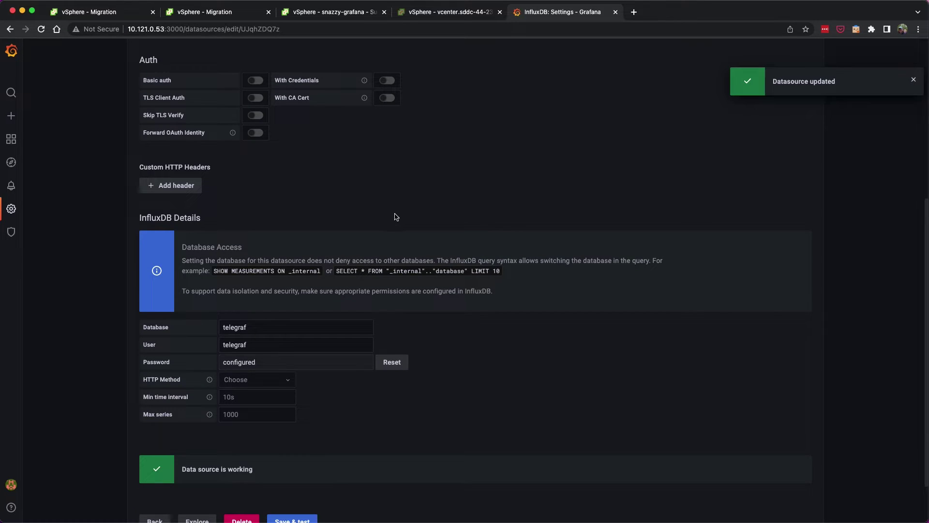
# Reopen the Telegraf - system metrics dashboard from home, then return to the vSphere snazzy-grafana tab.
pyautogui.press('super+bracketleft')
pyautogui.click(11, 139)
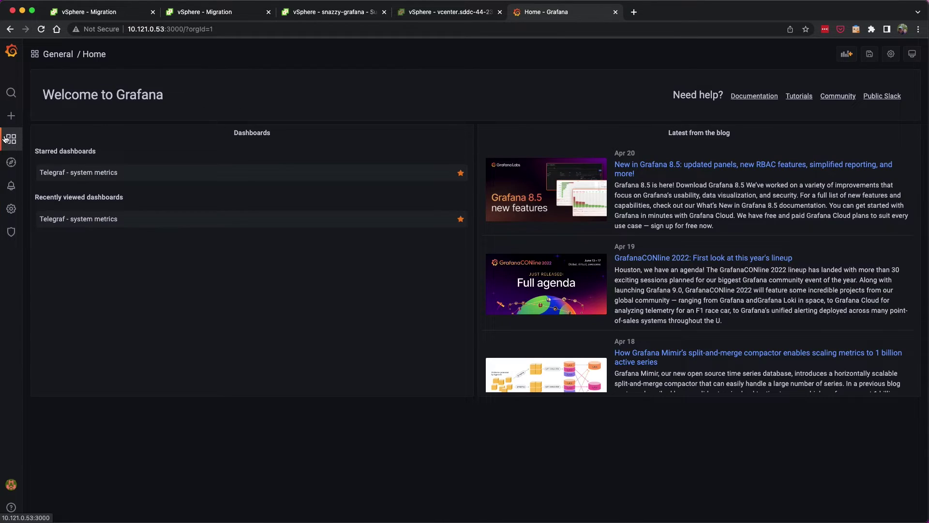
pyautogui.click(61, 170)
pyautogui.click(290, 11)
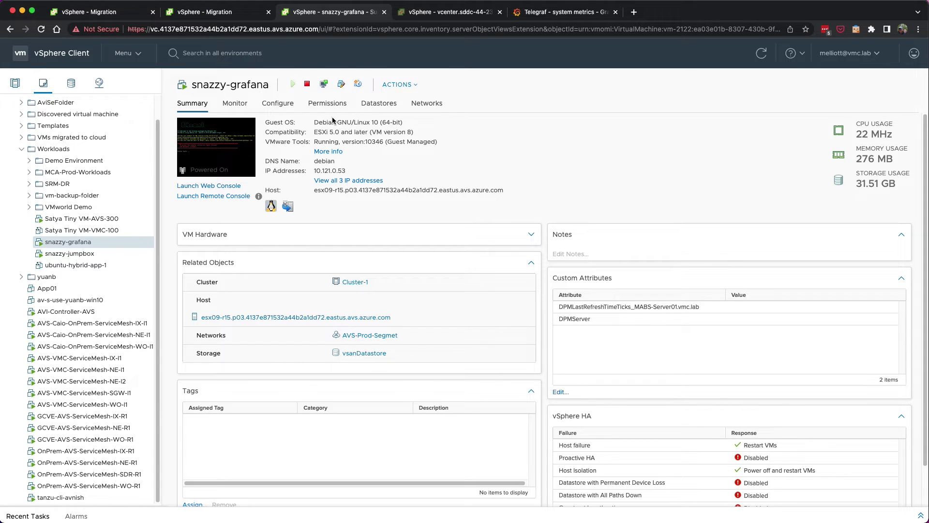
pyautogui.click(139, 55)
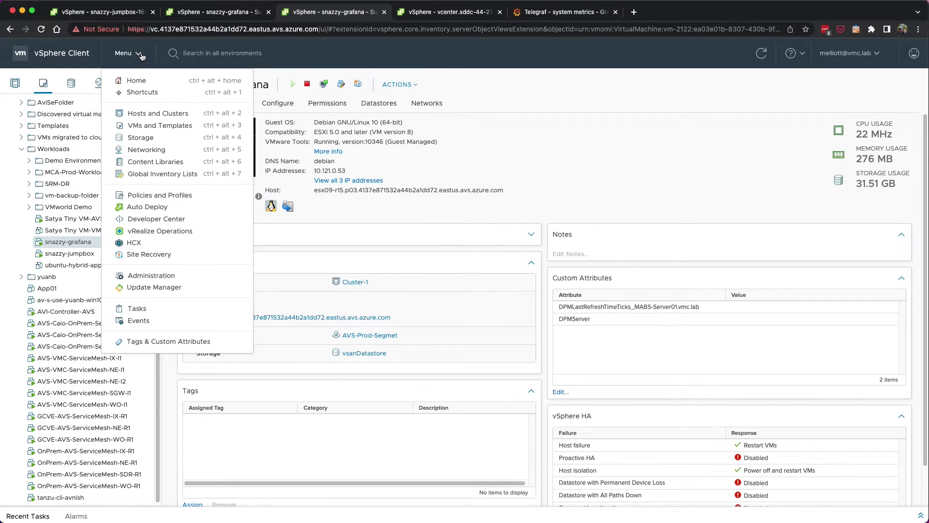
# Open HCX, review site pairings and interconnect service meshes, then start a new VM migration.
pyautogui.click(129, 245)
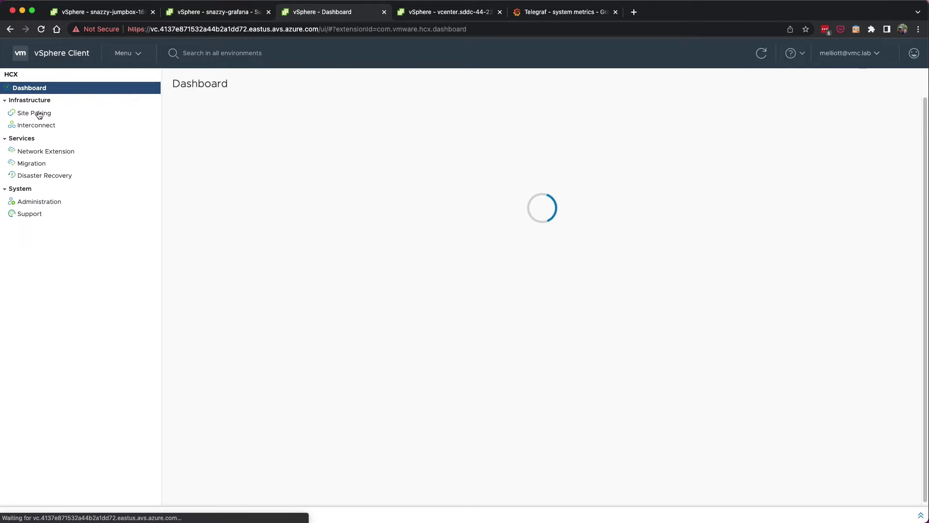
pyautogui.click(37, 113)
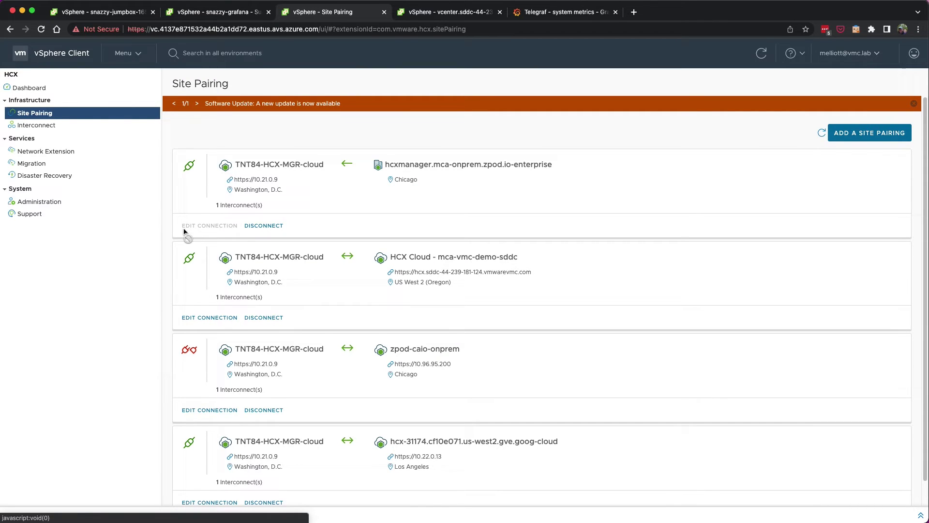
pyautogui.click(51, 125)
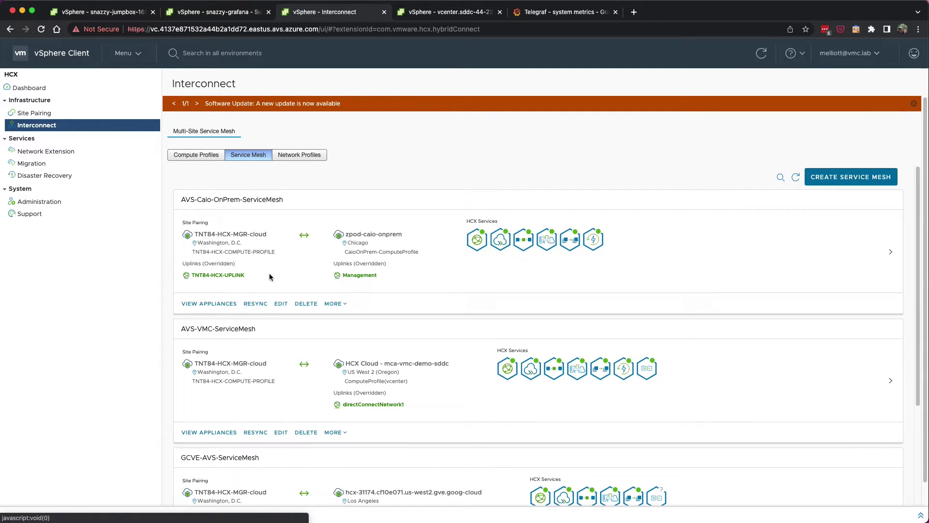
pyautogui.scroll(-1, 264, 314)
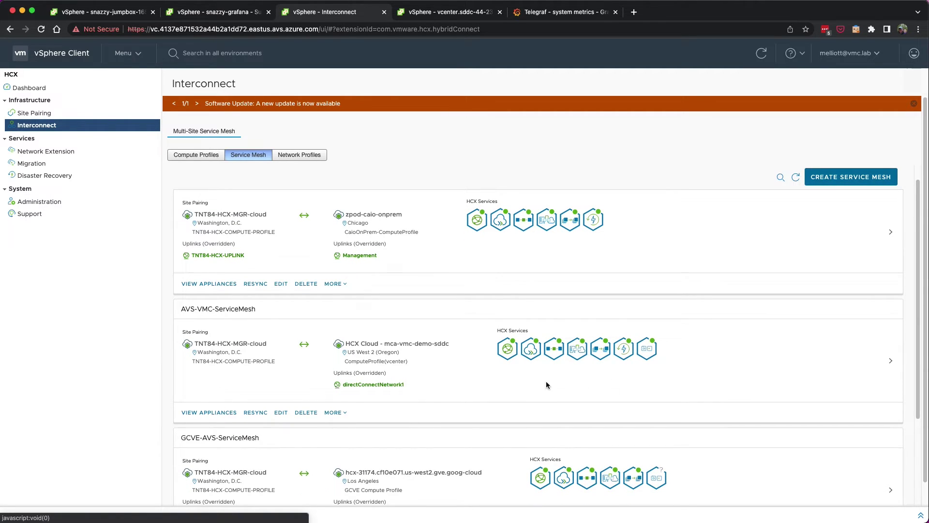
pyautogui.click(32, 165)
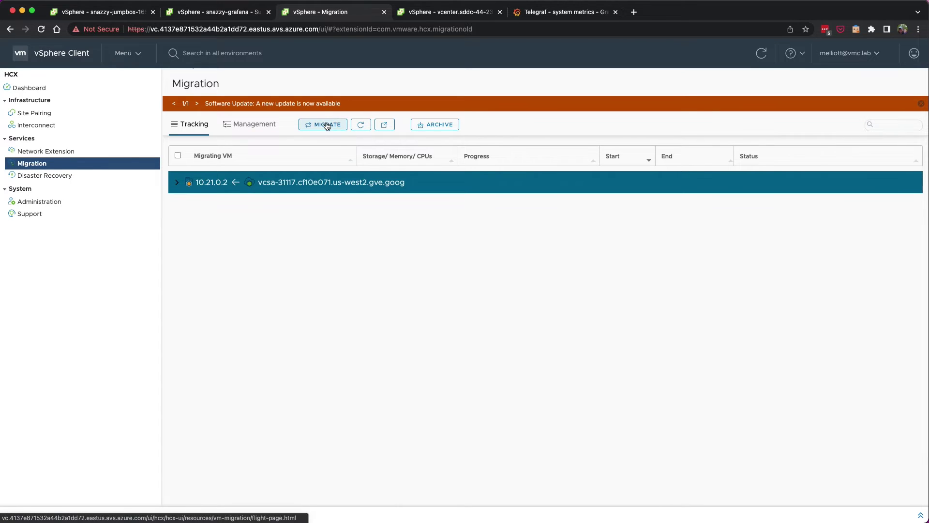
pyautogui.click(328, 125)
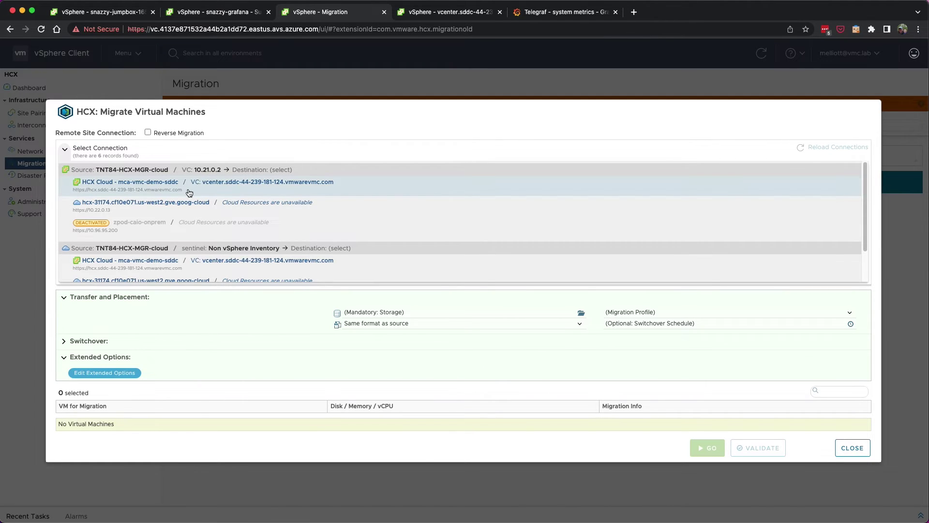
# Target mca-vmc-demo-sddc and add snazzy-grafana and snazzy-jumpbox to group snazzy-app-vmconaws.
pyautogui.click(189, 193)
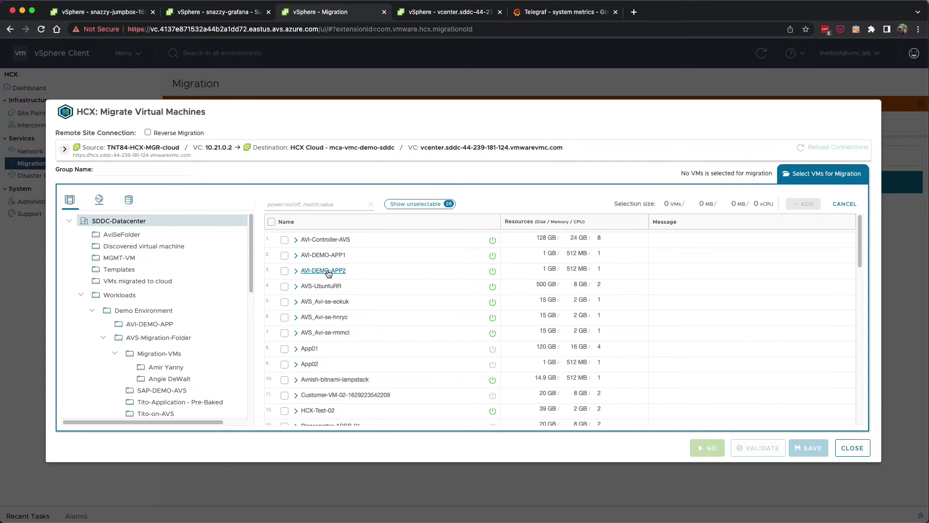
pyautogui.click(300, 206)
pyautogui.write('snazzy')
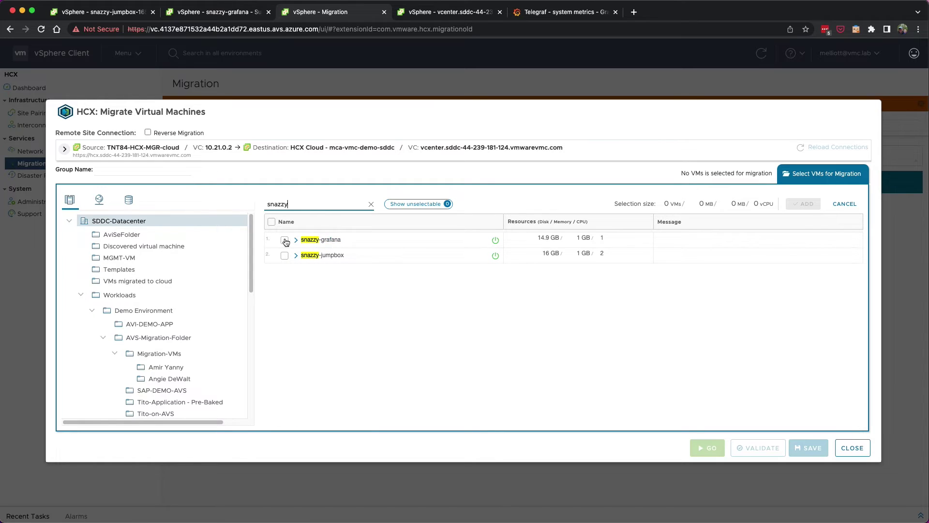
pyautogui.click(284, 240)
pyautogui.click(284, 255)
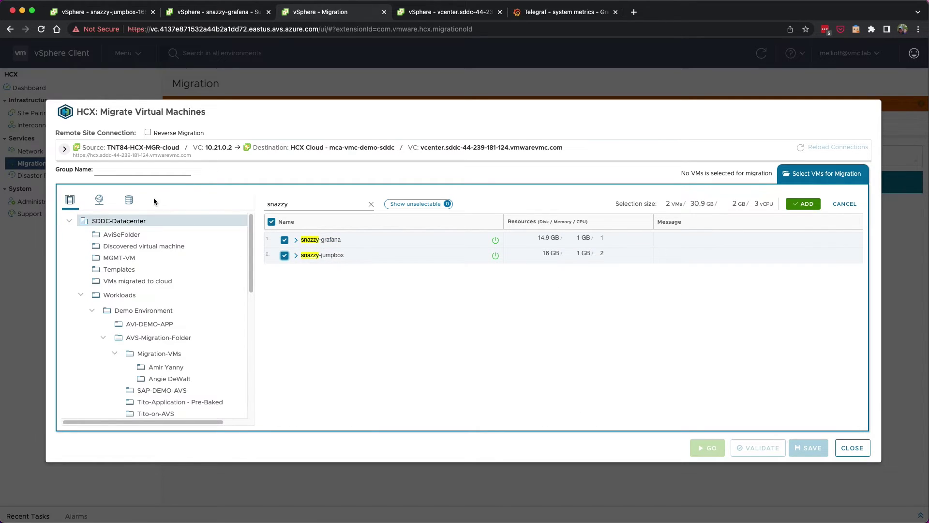
pyautogui.click(152, 171)
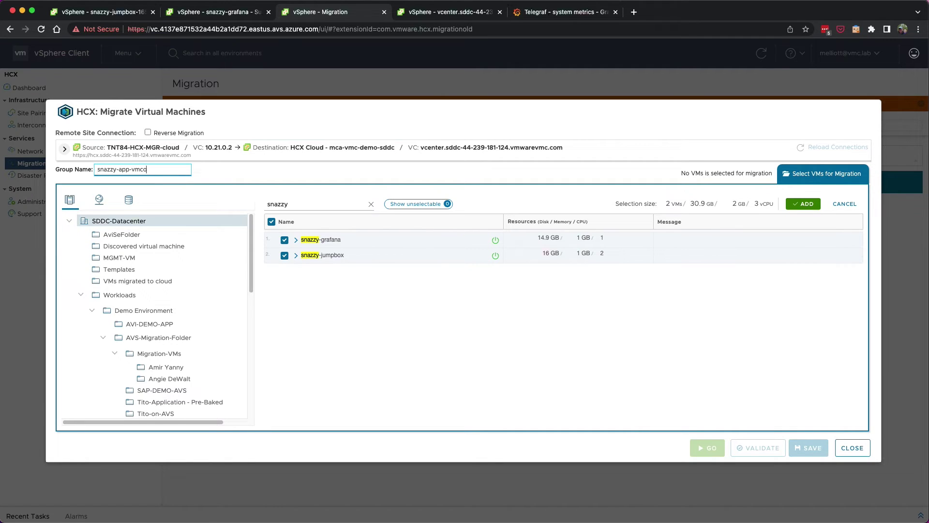
pyautogui.click(802, 203)
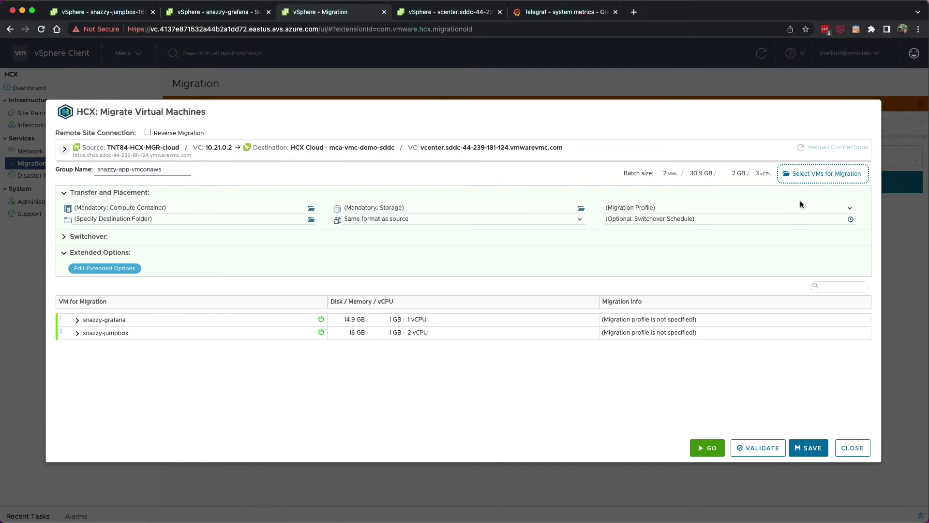
# Set the destination compute container to Resources and the folder to Workloads.
pyautogui.click(158, 211)
pyautogui.click(436, 243)
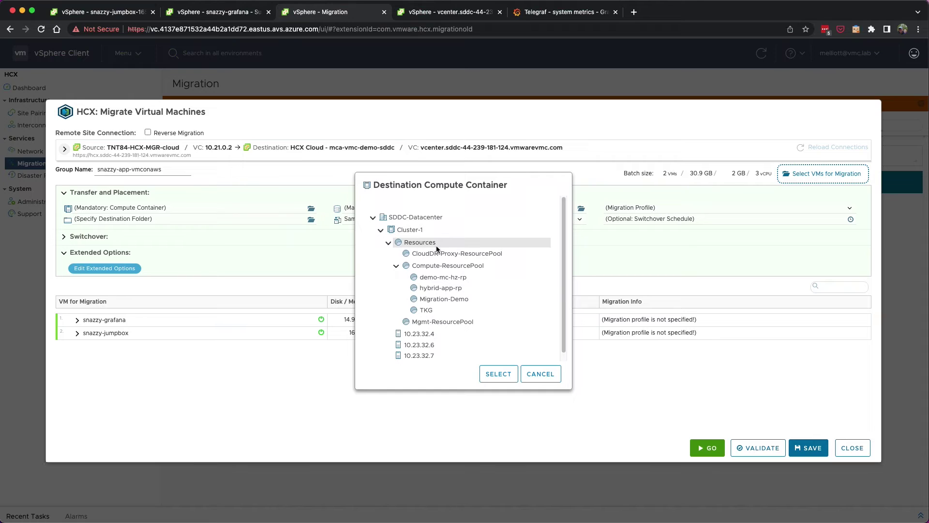
pyautogui.click(491, 373)
pyautogui.click(158, 220)
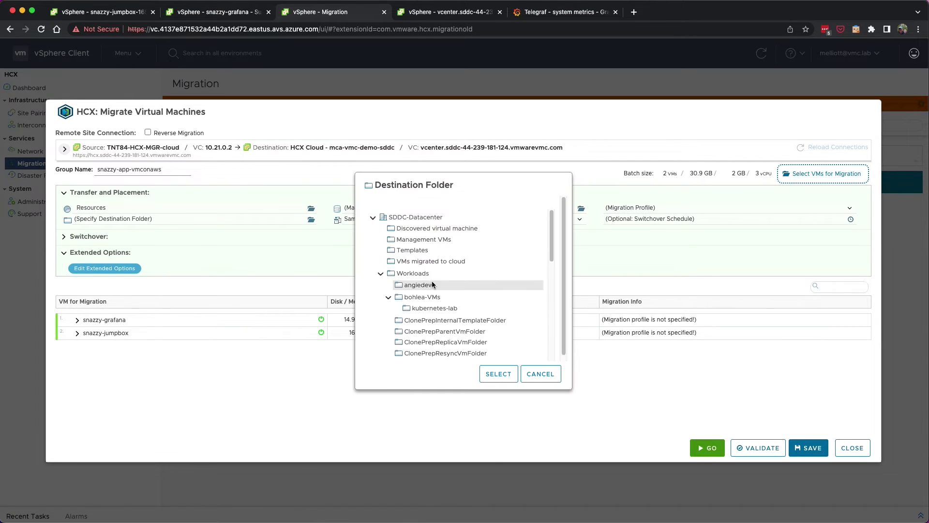
pyautogui.click(416, 273)
pyautogui.click(516, 377)
# Set destination storage to WorkloadDatastore and the migration type to Bulk Migration.
pyautogui.click(472, 209)
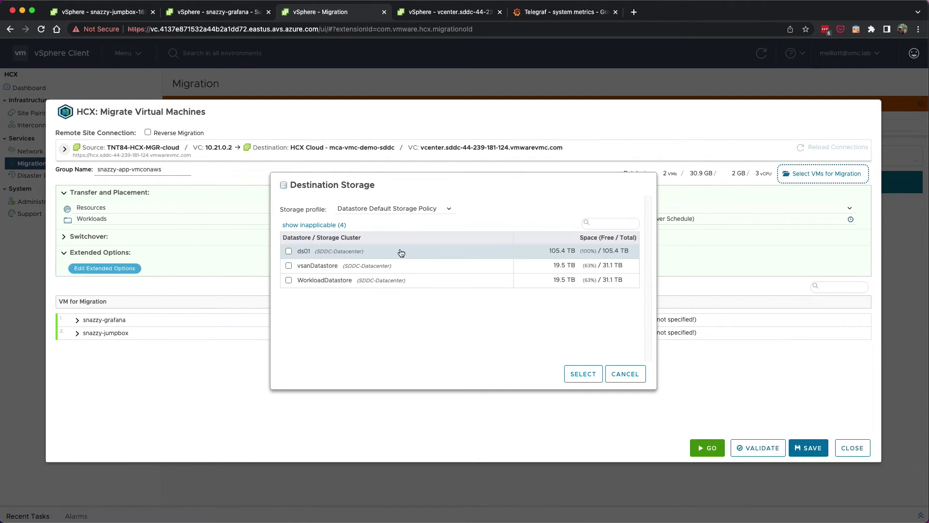
pyautogui.click(288, 265)
pyautogui.click(582, 373)
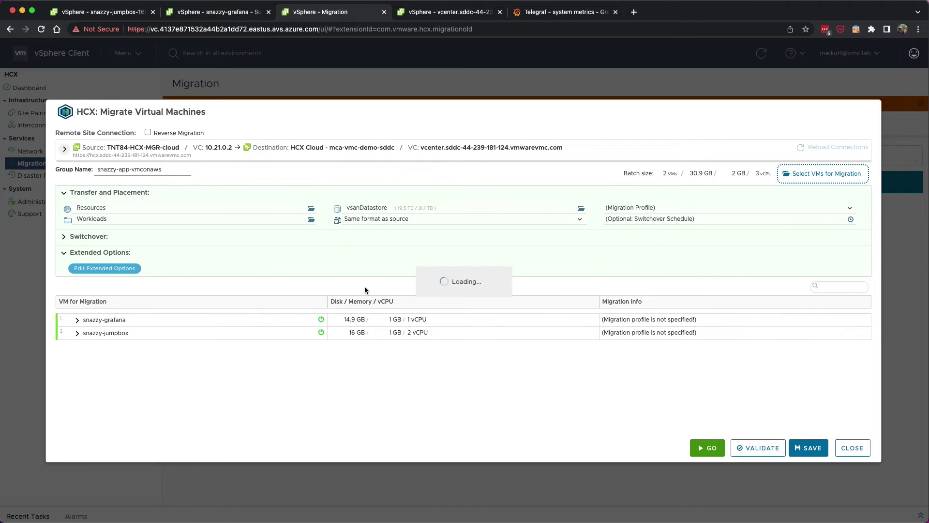
pyautogui.click(288, 279)
pyautogui.click(583, 374)
pyautogui.click(643, 207)
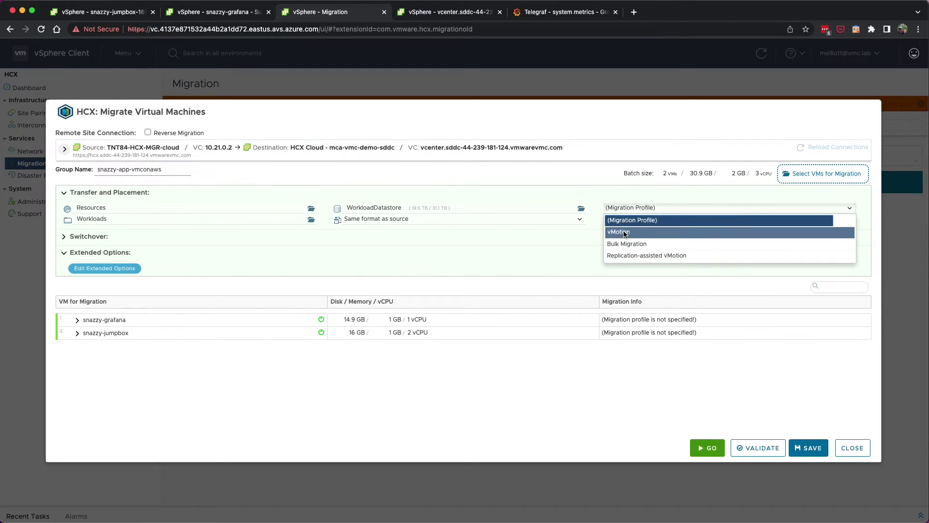
pyautogui.click(626, 244)
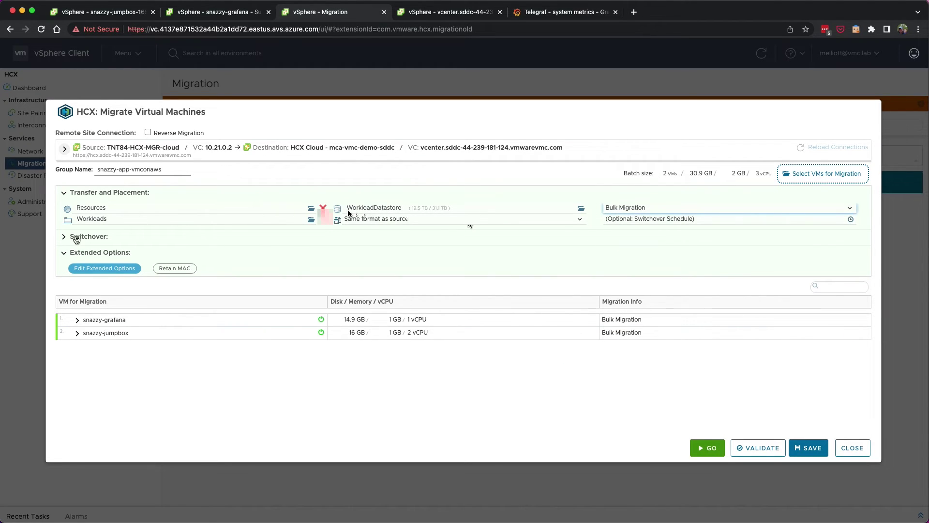
# Map snazzy-grafana's network adapter to VMC-Prod-Segment.
pyautogui.click(77, 320)
pyautogui.click(483, 406)
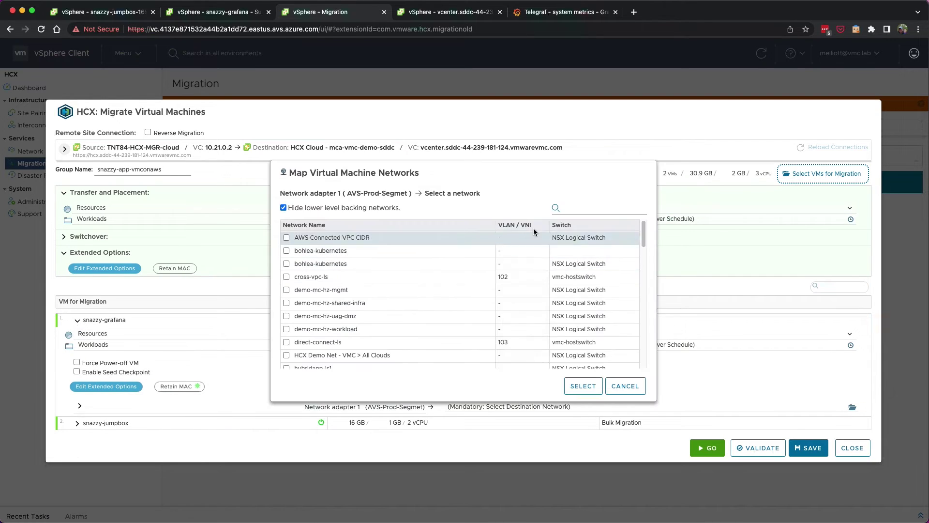
pyautogui.click(576, 206)
pyautogui.click(286, 237)
pyautogui.click(583, 386)
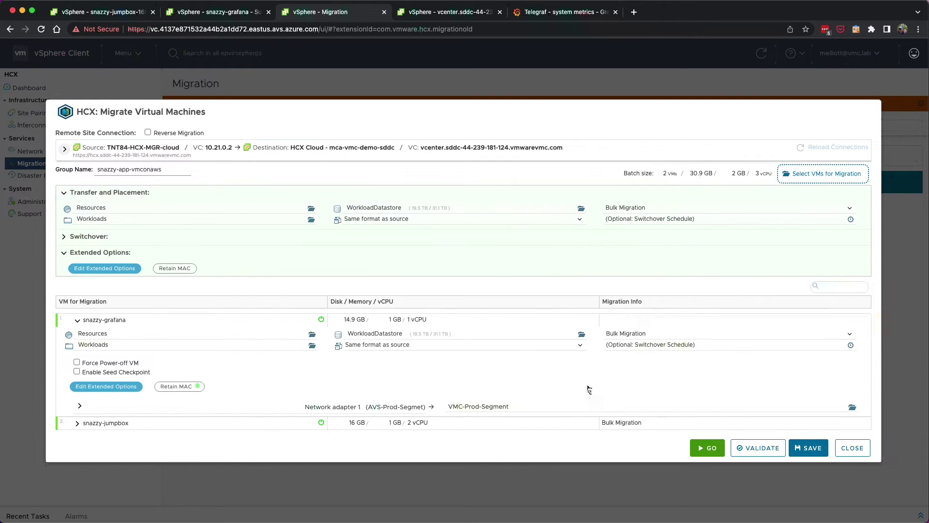
# Map snazzy-jumpbox's adapter to VMC-Prod-Segment by searching 'prod', then validate.
pyautogui.scroll(-4, 246, 414)
pyautogui.click(506, 422)
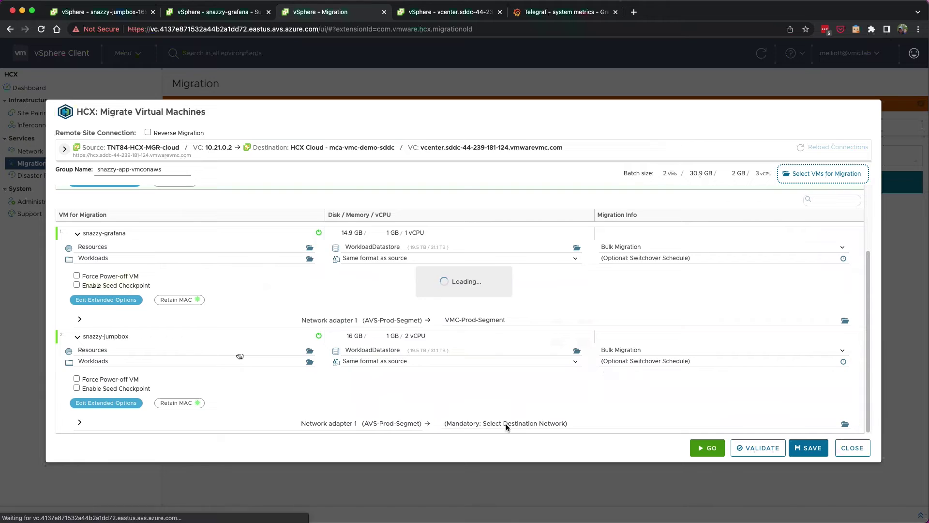
pyautogui.click(571, 207)
pyautogui.write('prod')
pyautogui.click(286, 237)
pyautogui.click(583, 386)
pyautogui.click(758, 447)
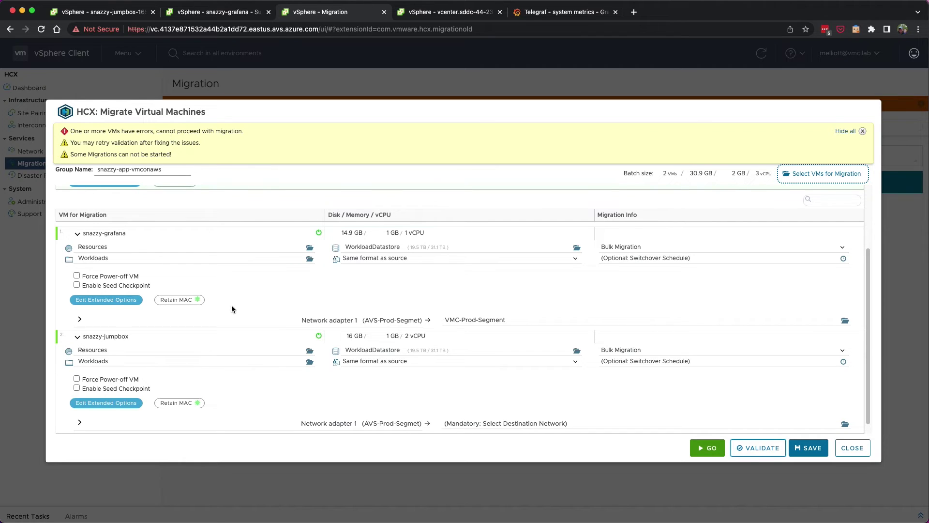
# Re-map snazzy-jumpbox's adapter to VMC-Prod-Segment and validate again until it passes.
pyautogui.click(484, 412)
pyautogui.click(579, 209)
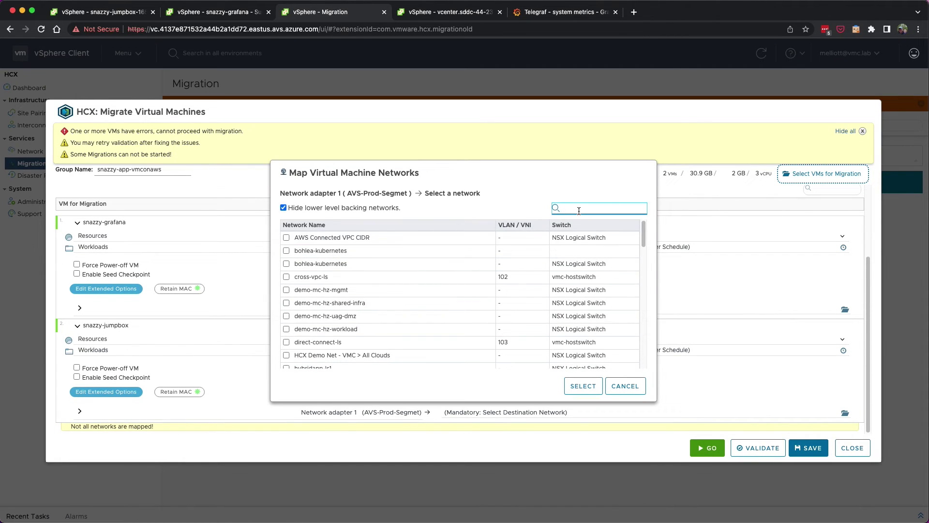
pyautogui.write('prod')
pyautogui.click(286, 237)
pyautogui.click(581, 386)
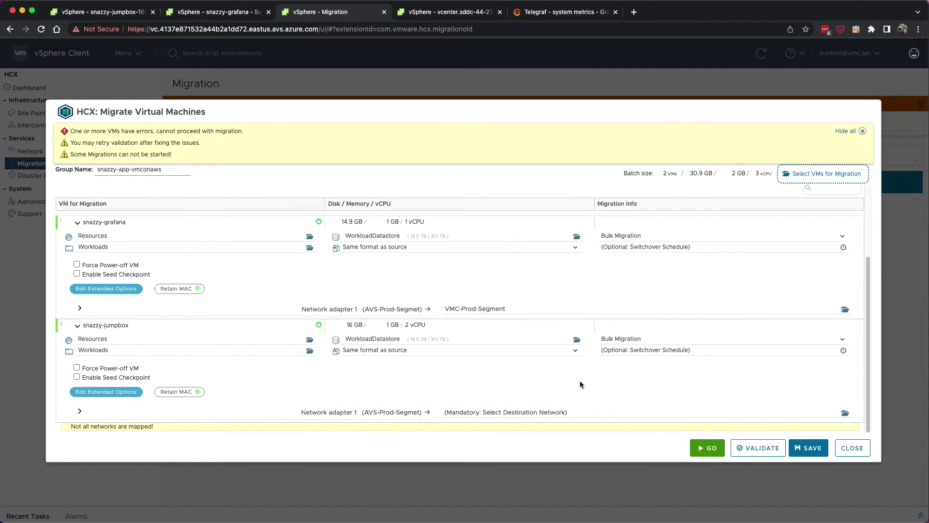
pyautogui.click(750, 447)
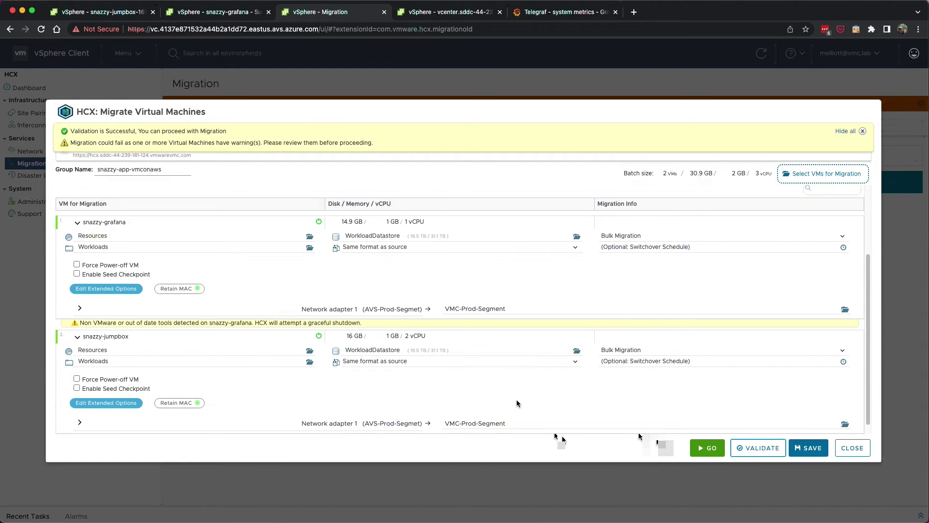
# Start the migration and expand both VM rows to track them to Migration Complete.
pyautogui.click(709, 450)
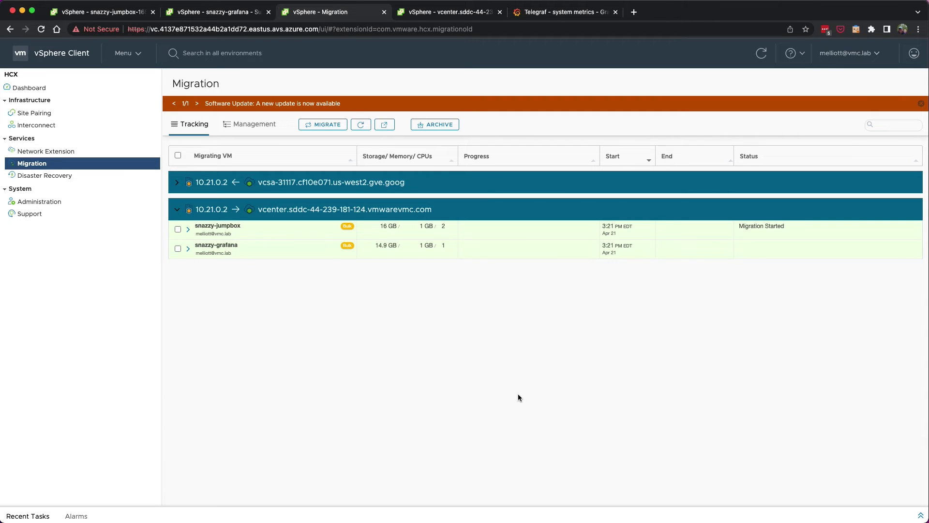
pyautogui.click(188, 248)
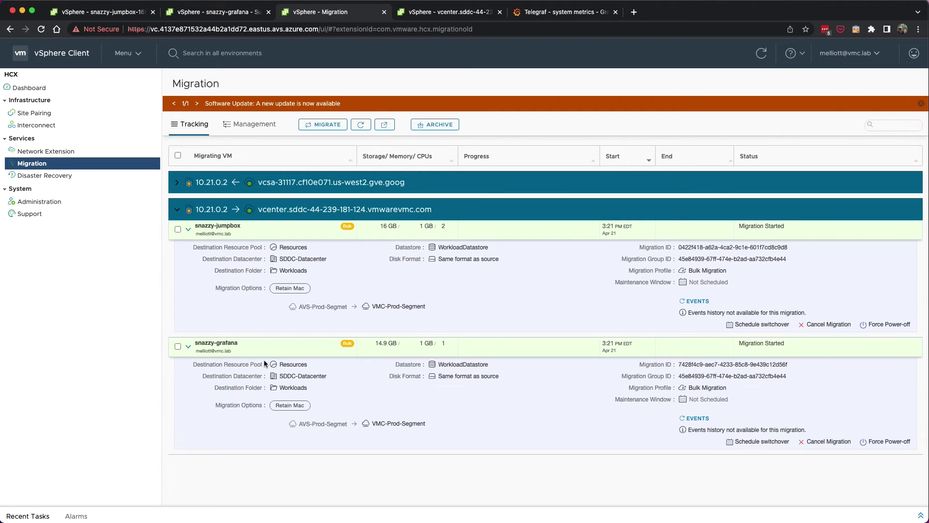
pyautogui.click(187, 229)
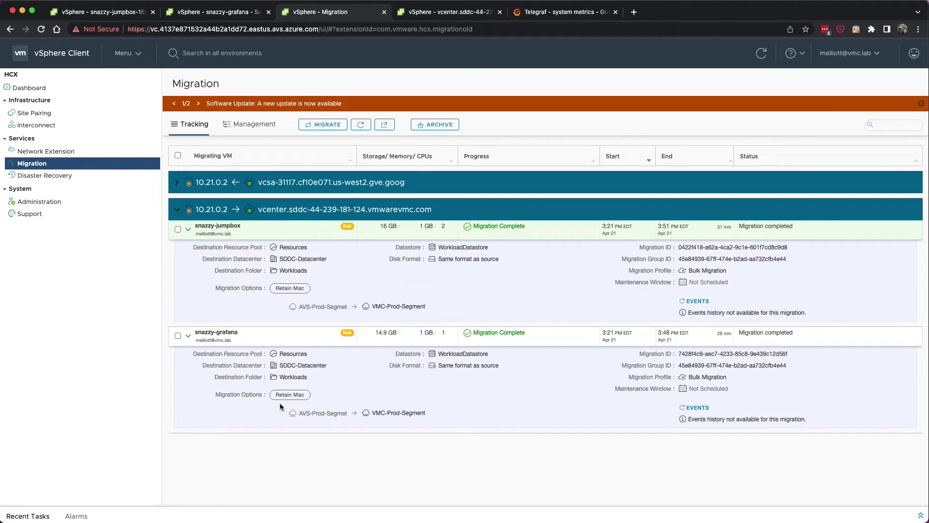
pyautogui.click(135, 53)
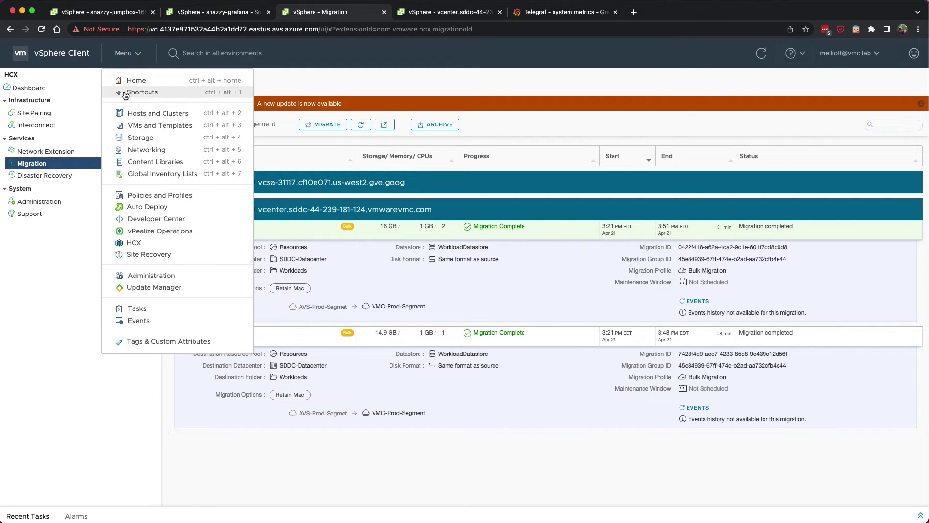
# Open snazzy-grafana's summary in the VMC vCenter VM inventory.
pyautogui.click(129, 127)
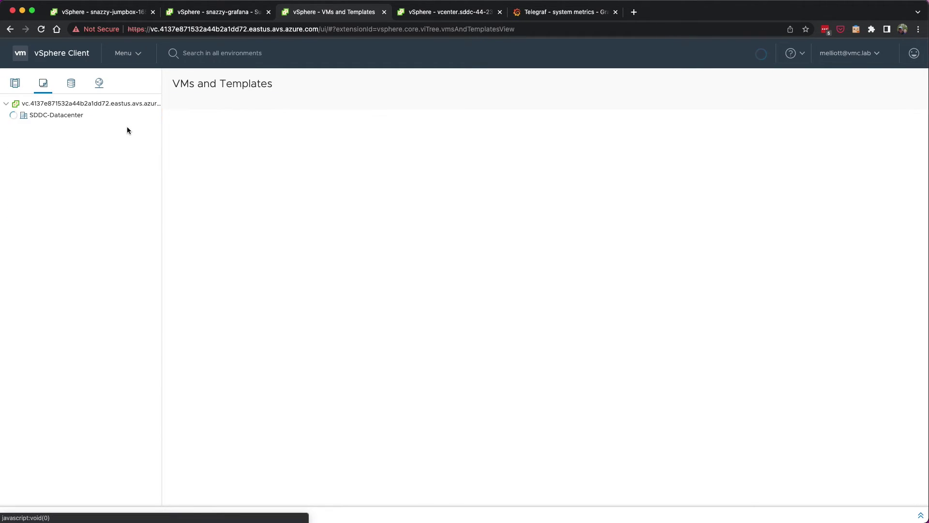
pyautogui.scroll(3, 83, 208)
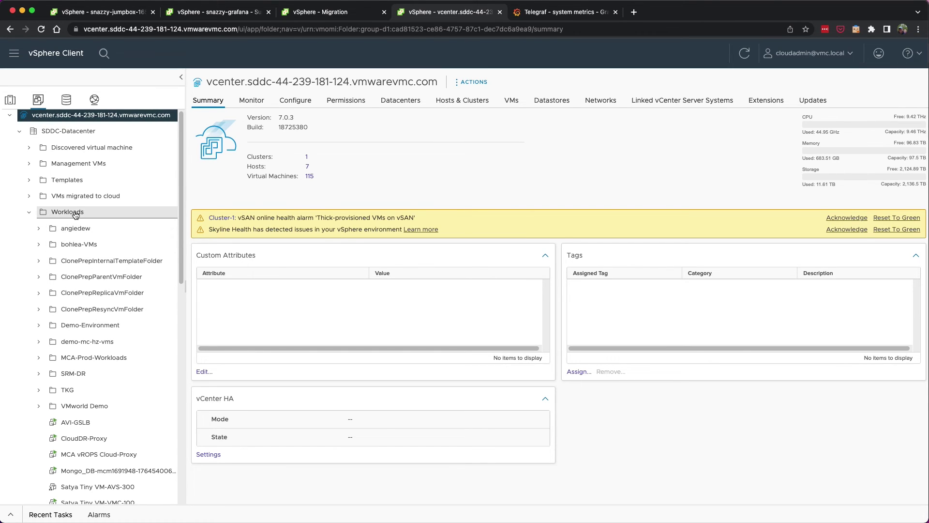
pyautogui.scroll(-5, 76, 215)
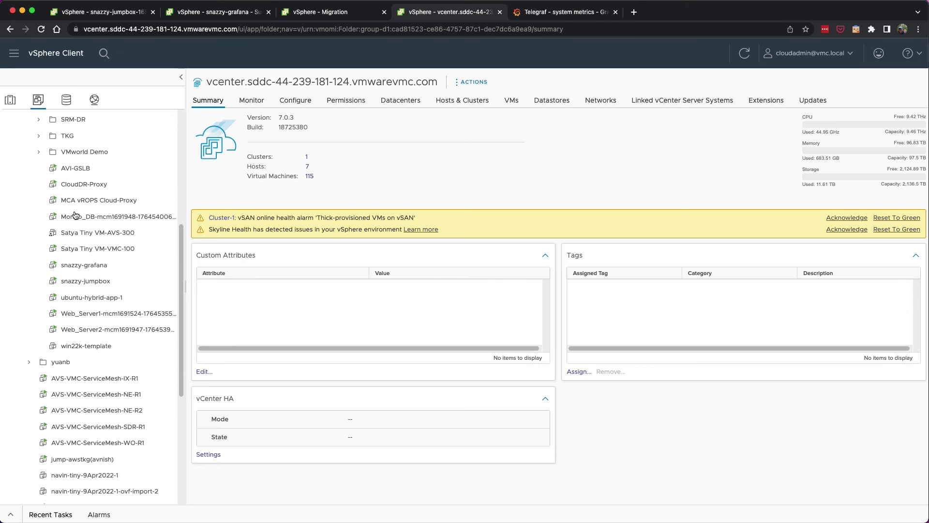
pyautogui.click(76, 267)
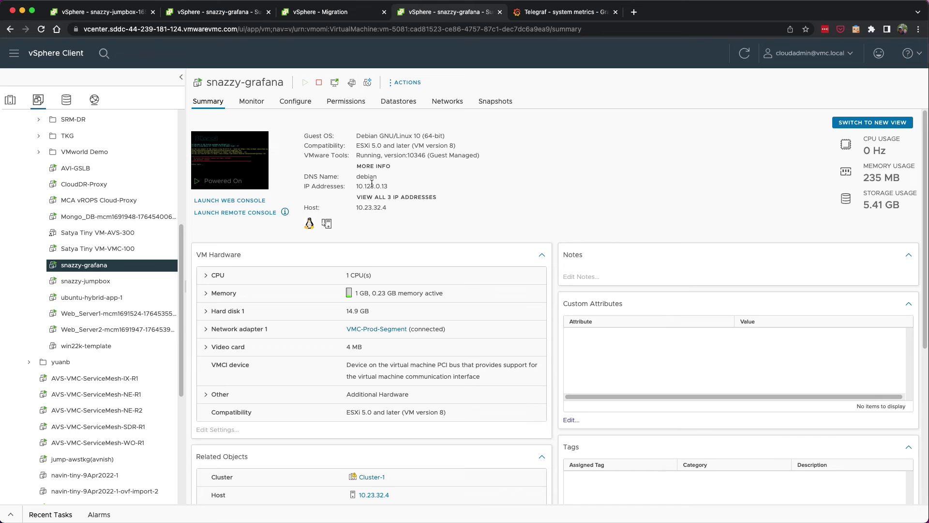
# Copy snazzy-grafana's IP address 10.123.0.13.
pyautogui.moveTo(390, 187); pyautogui.dragTo(361, 187)
pyautogui.rightClick(371, 183)
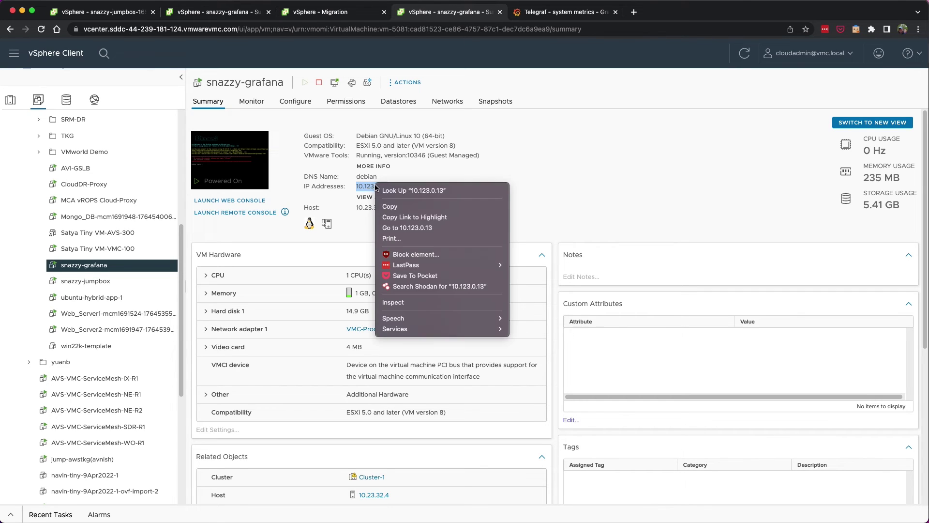
pyautogui.click(390, 205)
pyautogui.click(530, 13)
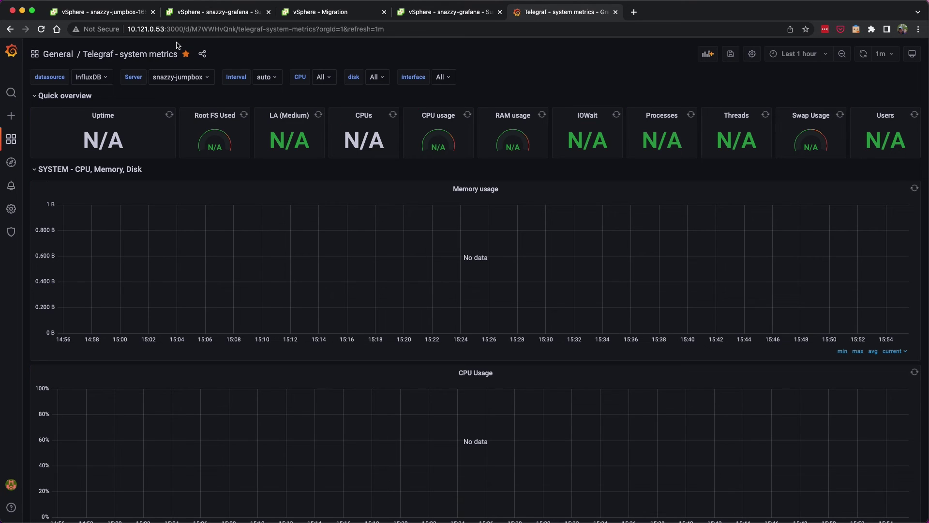
# Replace the Grafana URL host 10.121.0.53 with 10.123.0.13.
pyautogui.moveTo(163, 30); pyautogui.dragTo(104, 32)
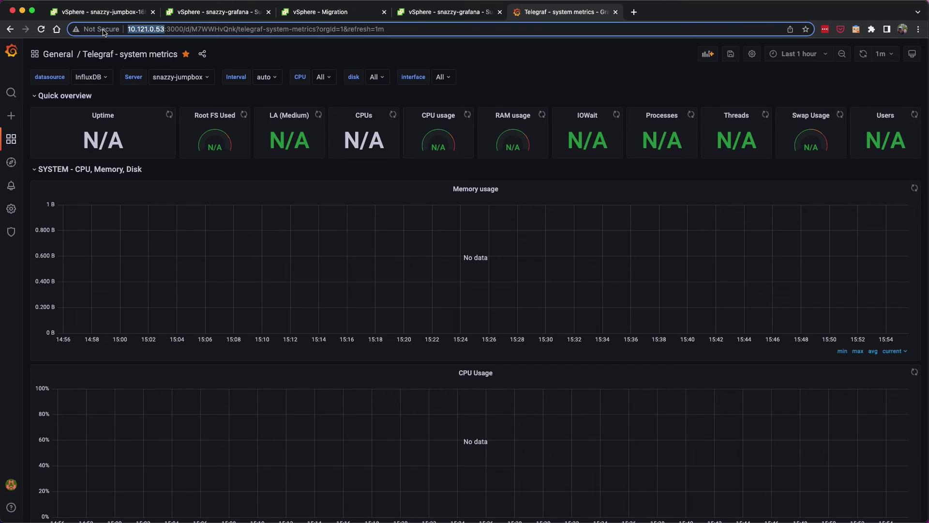
pyautogui.press('End')
pyautogui.click(465, 13)
pyautogui.click(566, 12)
pyautogui.press('cmd+v')
pyautogui.moveTo(126, 29); pyautogui.dragTo(409, 13)
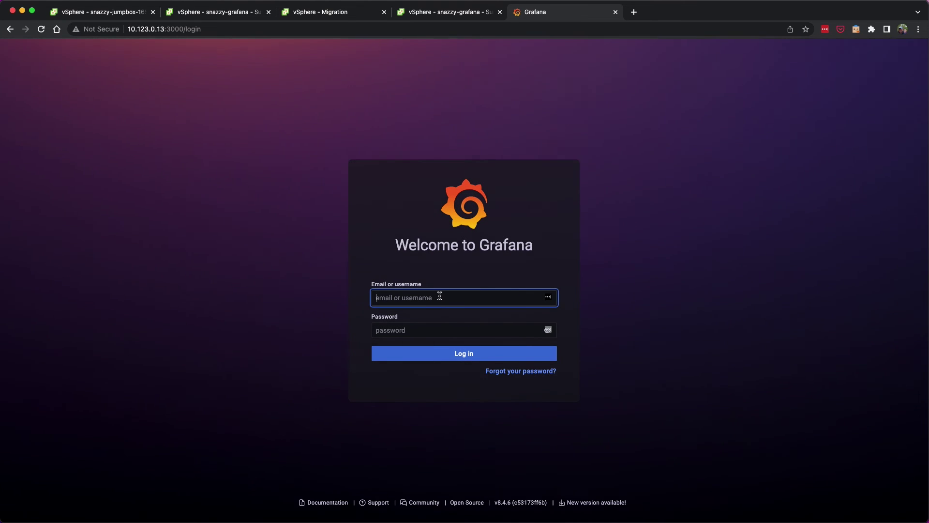
# Sign in to Grafana as admin with the account password.
pyautogui.write('admin')
pyautogui.press('Tab')
pyautogui.press('super+v')
pyautogui.press('Return')
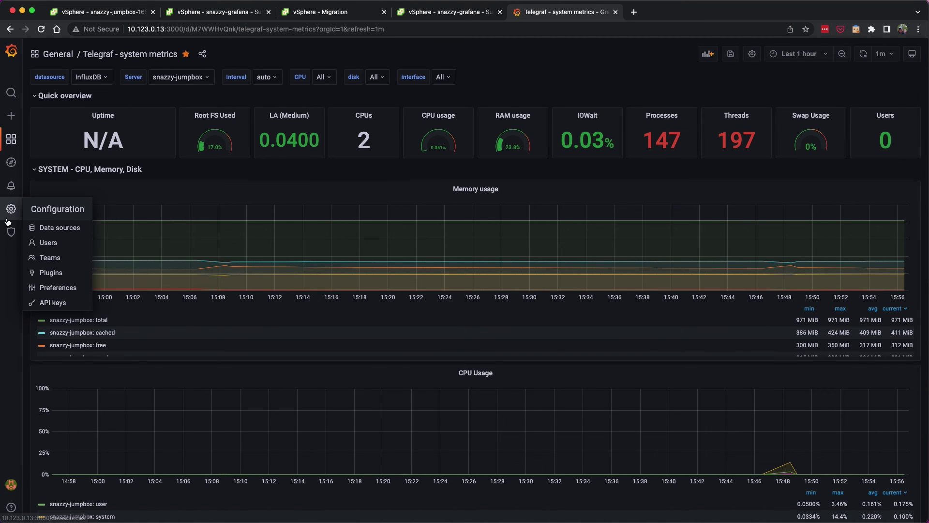
# Save & test the InfluxDB data source, then return to the data sources list.
pyautogui.click(48, 226)
pyautogui.click(203, 168)
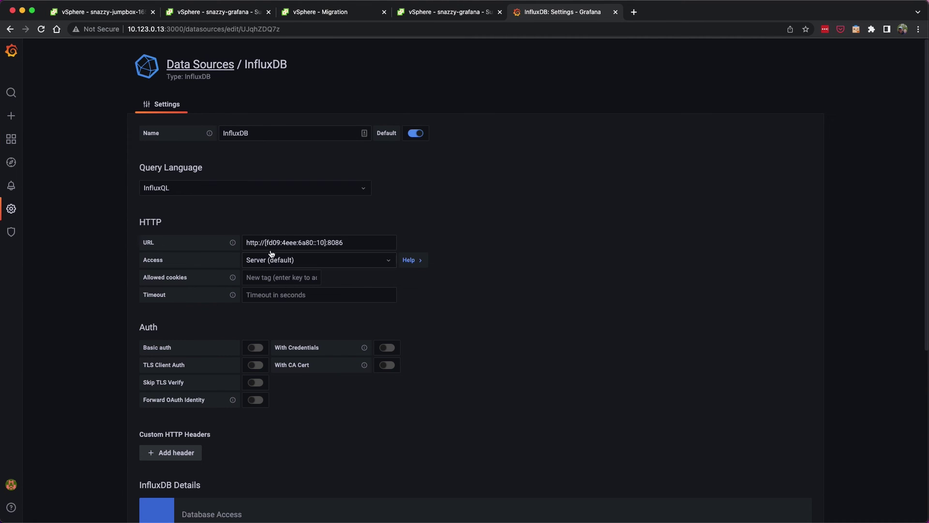
pyautogui.scroll(-5, 280, 436)
pyautogui.click(292, 475)
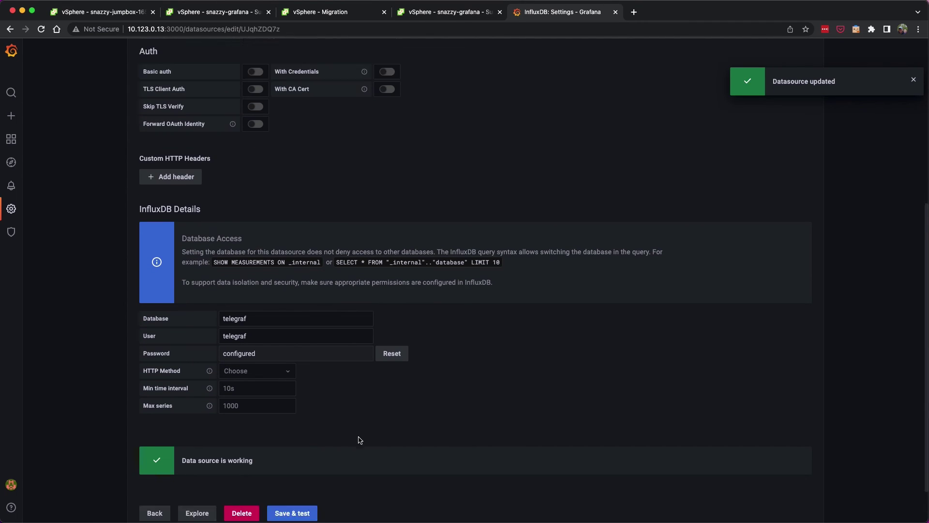
pyautogui.click(162, 467)
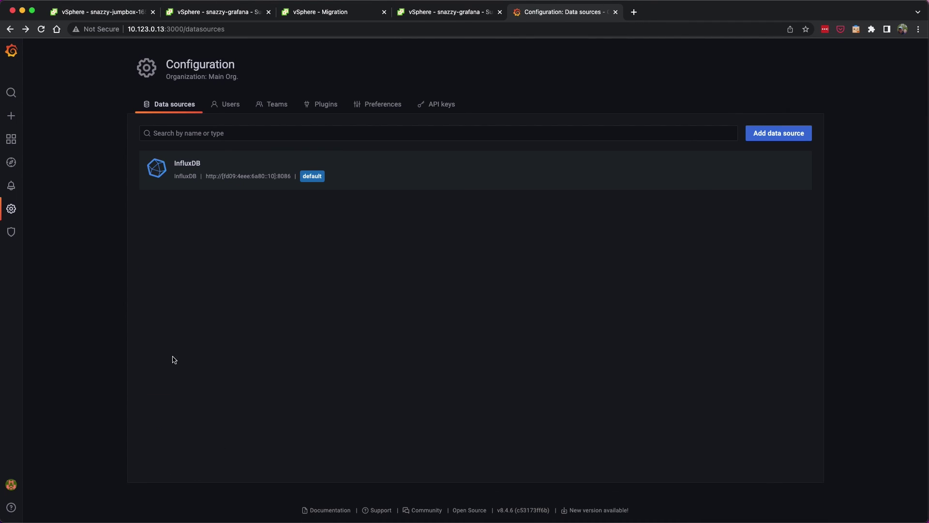
pyautogui.click(441, 12)
pyautogui.click(485, 170)
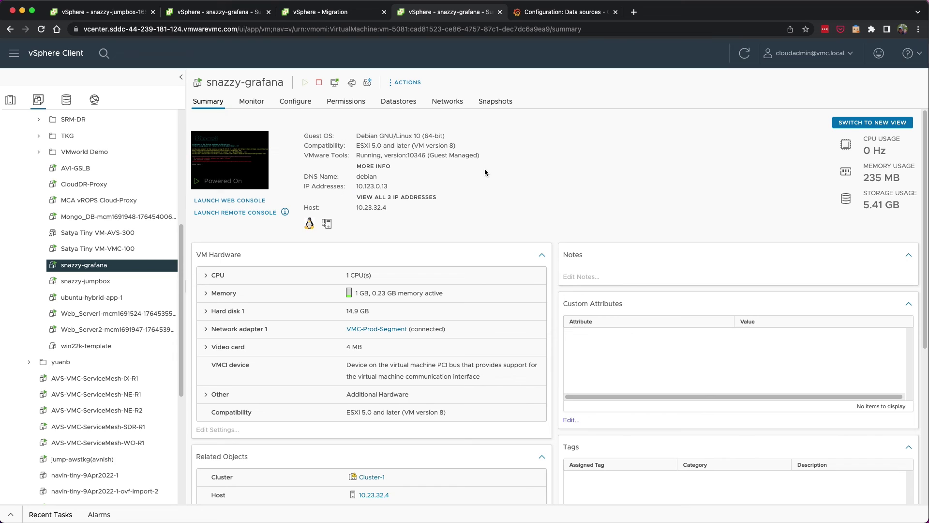